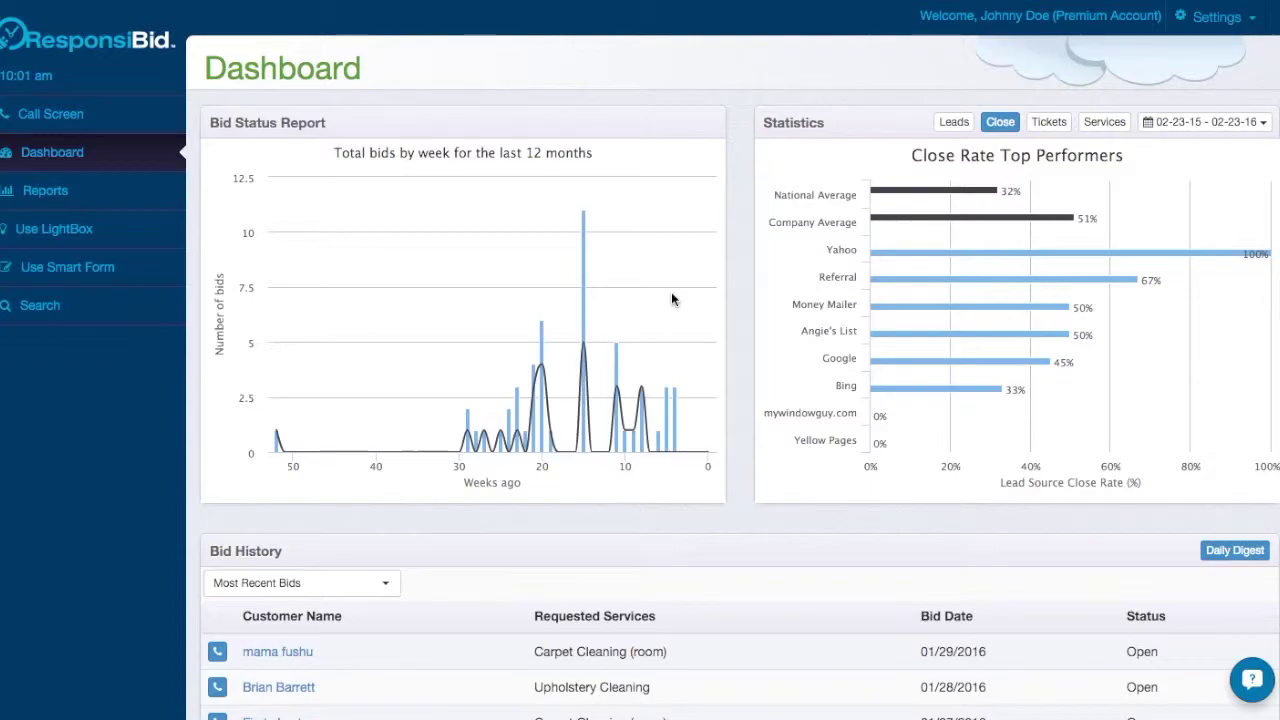
Open the Follow-up Builder from settings and expand Company SMS Numbers, showing 1 total, 0 used.
click(1222, 18)
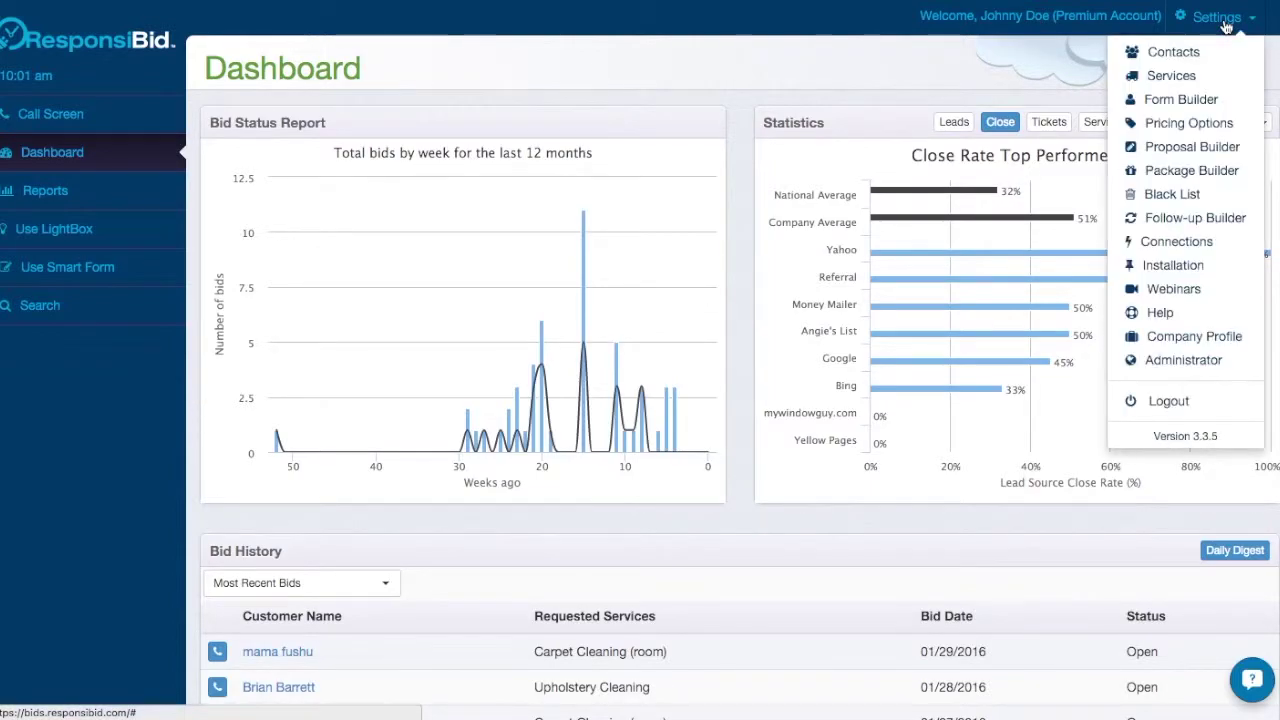
click(1176, 232)
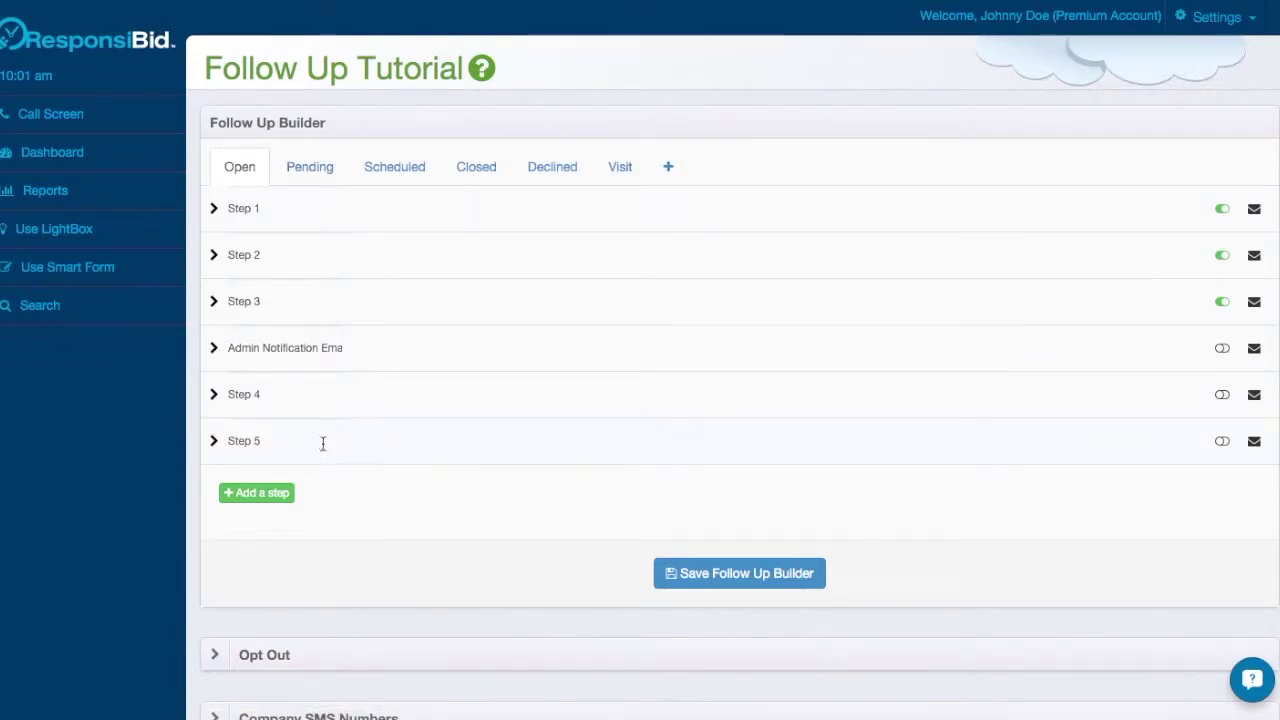
scroll(511, 466, down, 3)
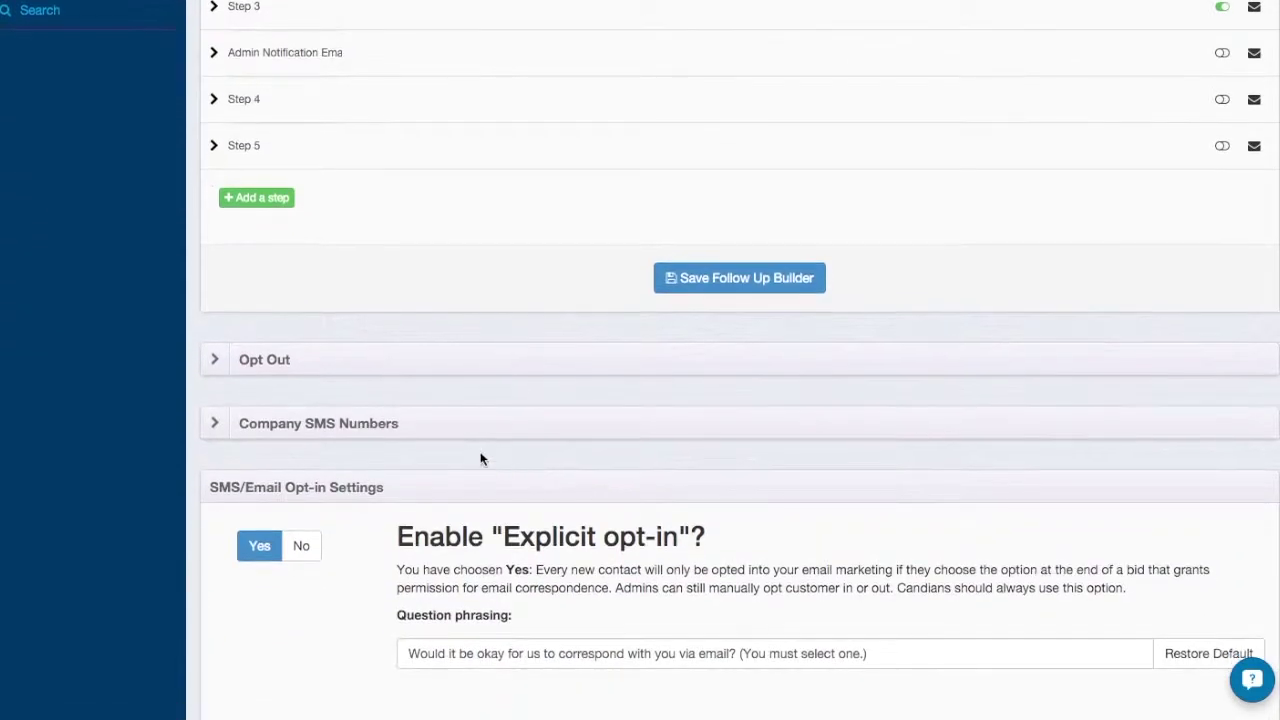
click(223, 422)
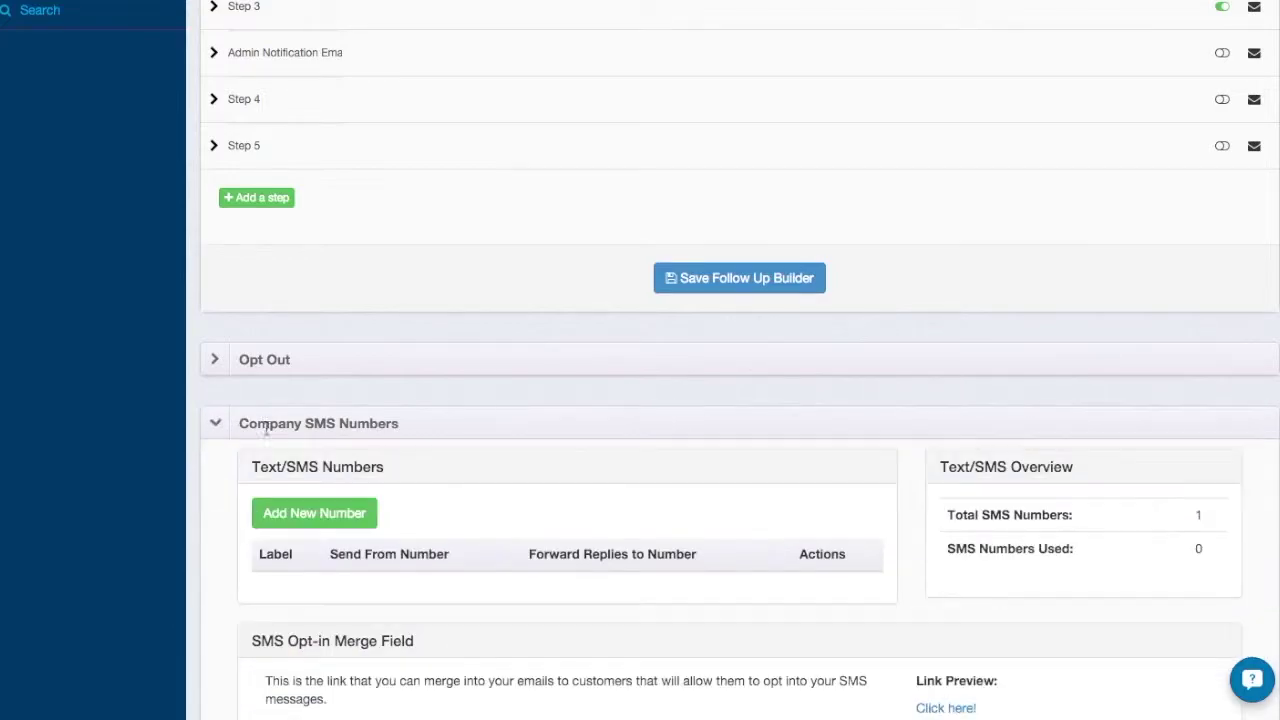
scroll(554, 400, down, 1)
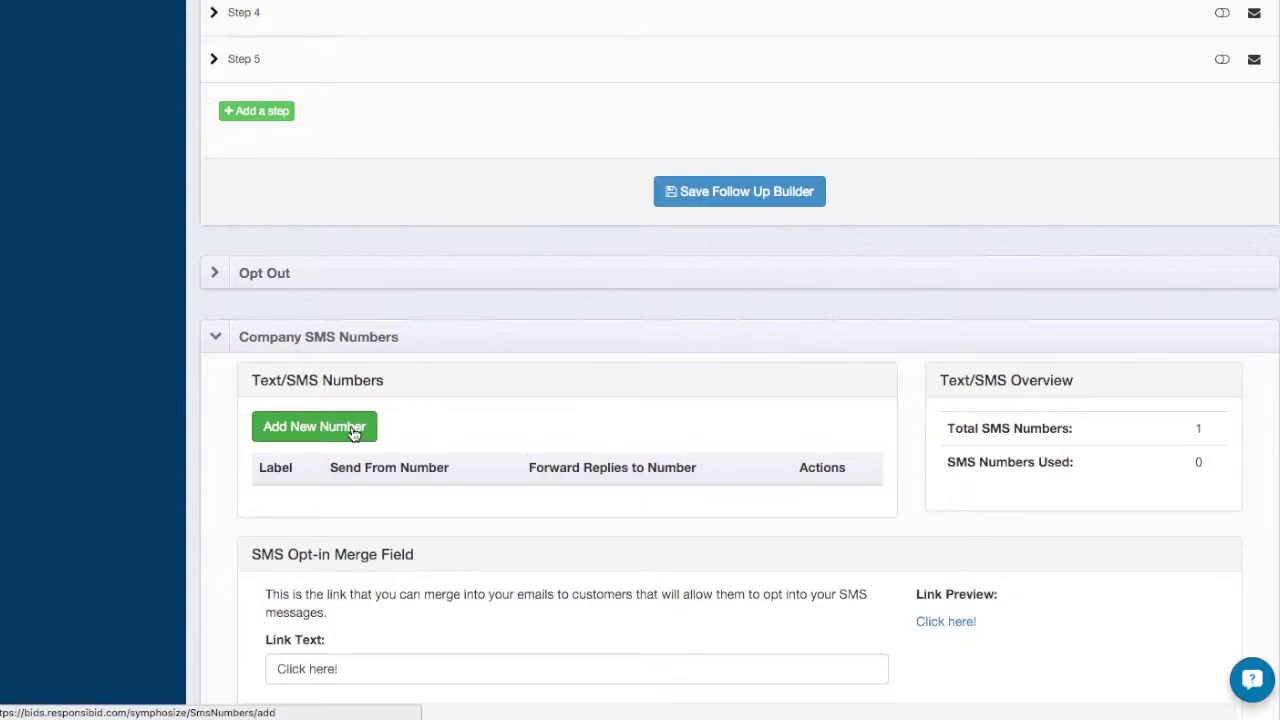
Add and submit an SMS number titled 'ResponsiBid Test' with area code 602 and a forwarding number.
click(352, 428)
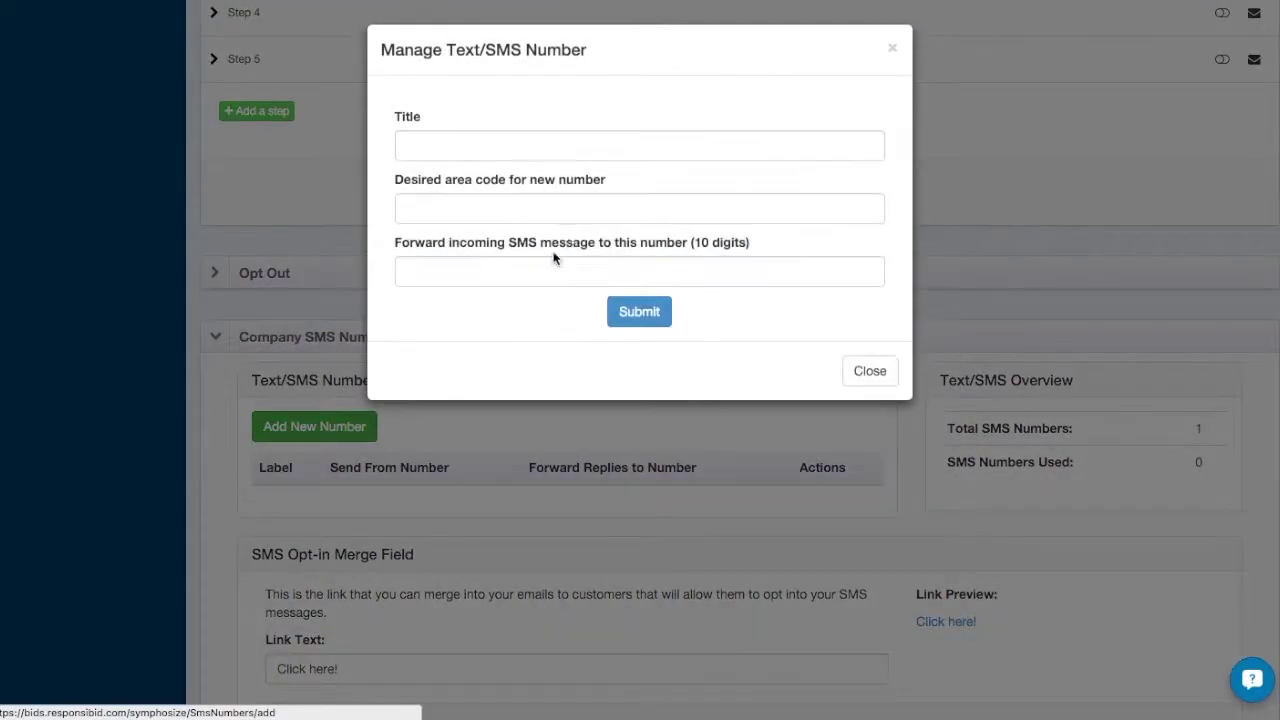
click(516, 143)
text(ResponsiBid)
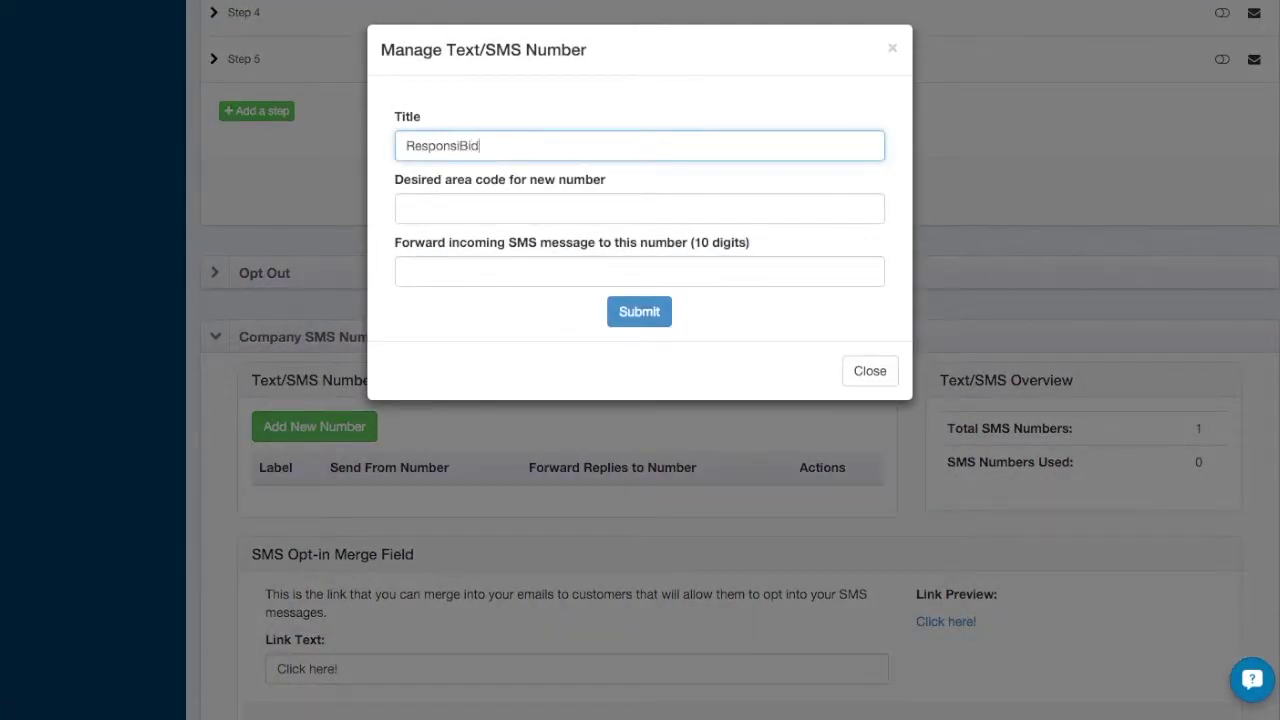
text( Test)
click(544, 215)
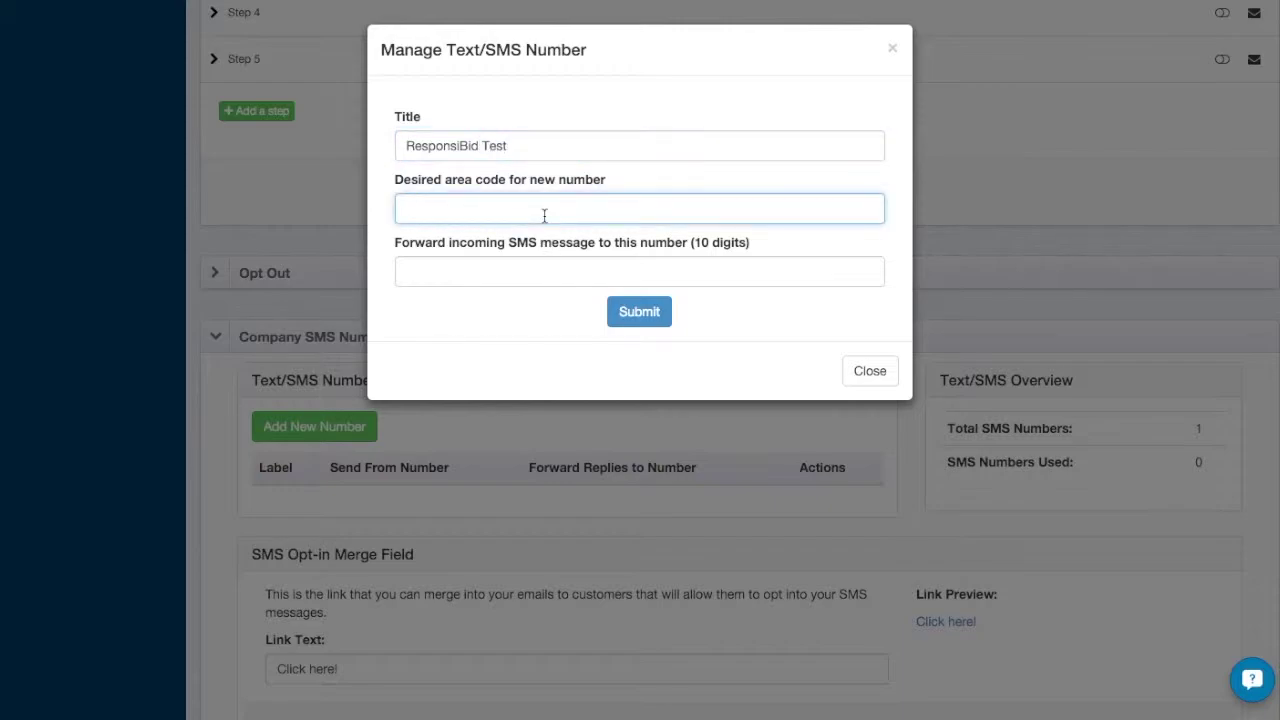
text(602)
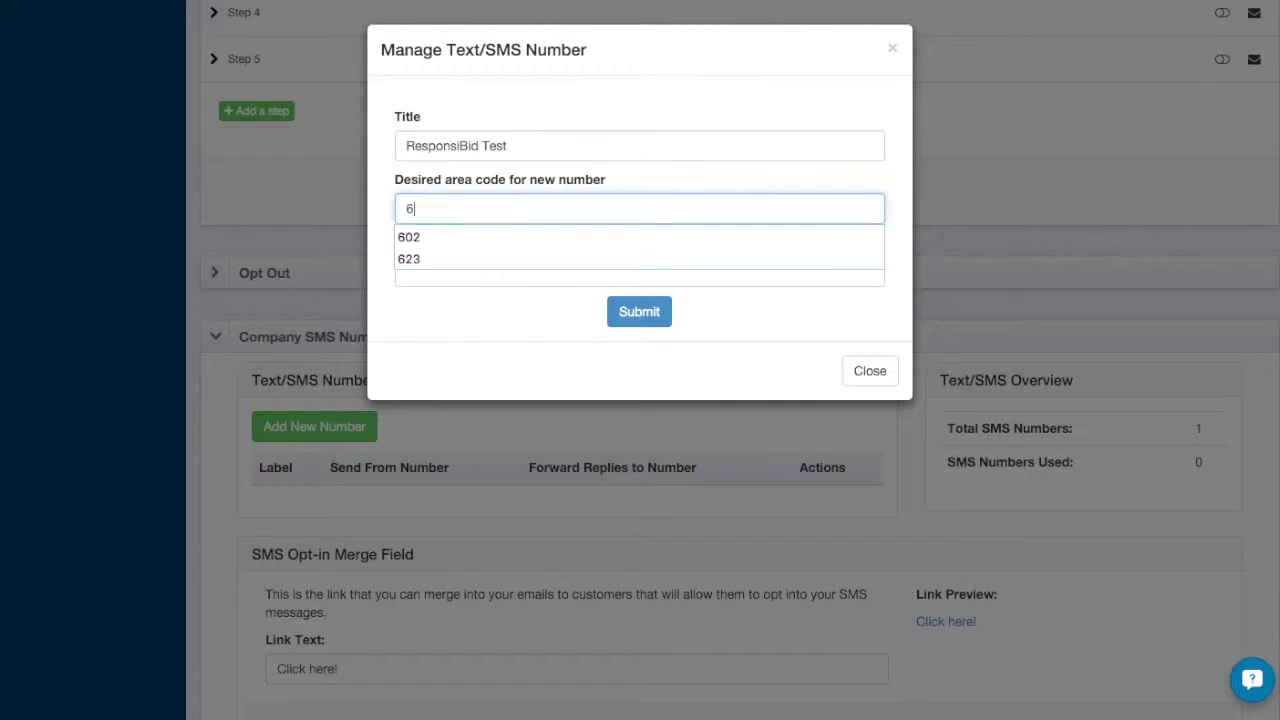
click(498, 272)
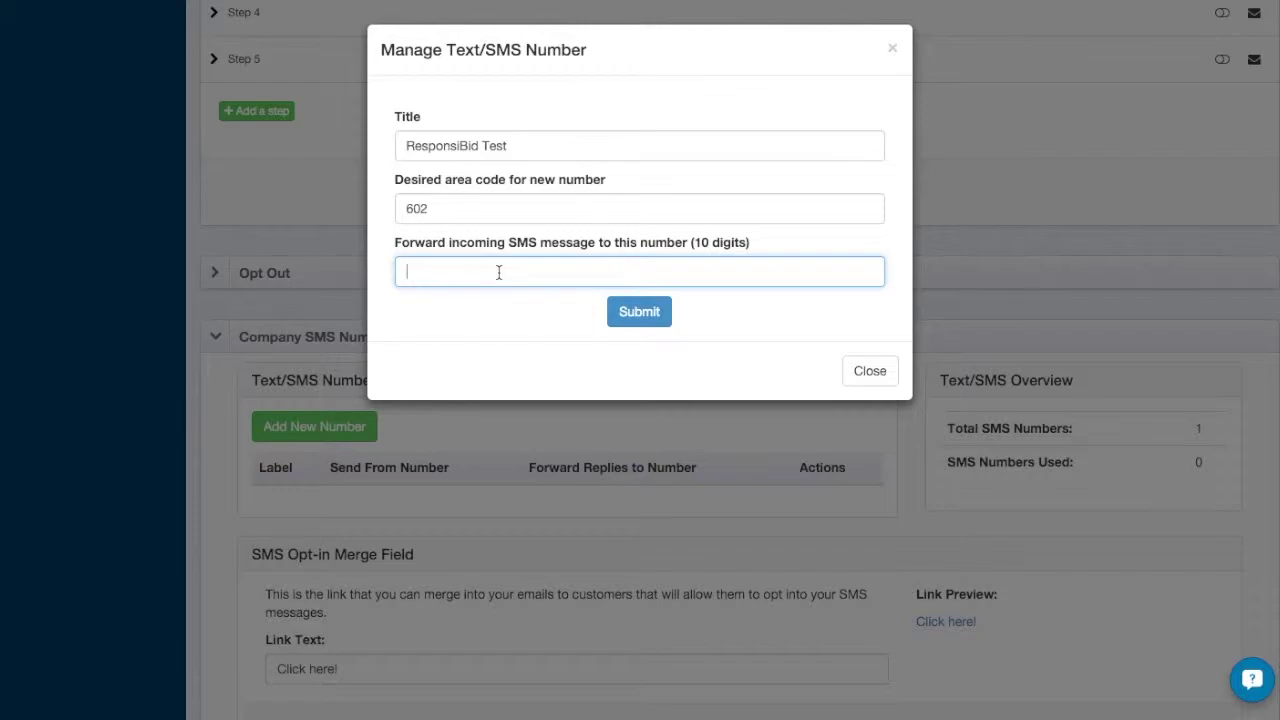
click(640, 318)
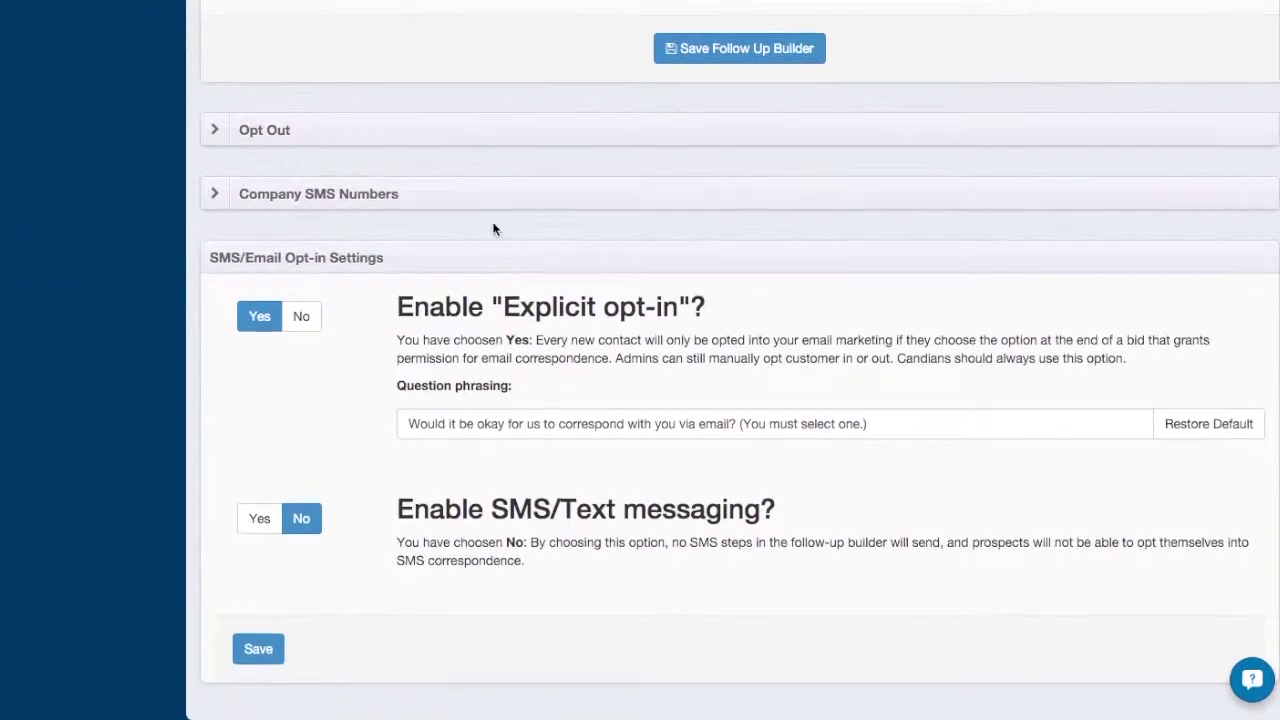
click(485, 192)
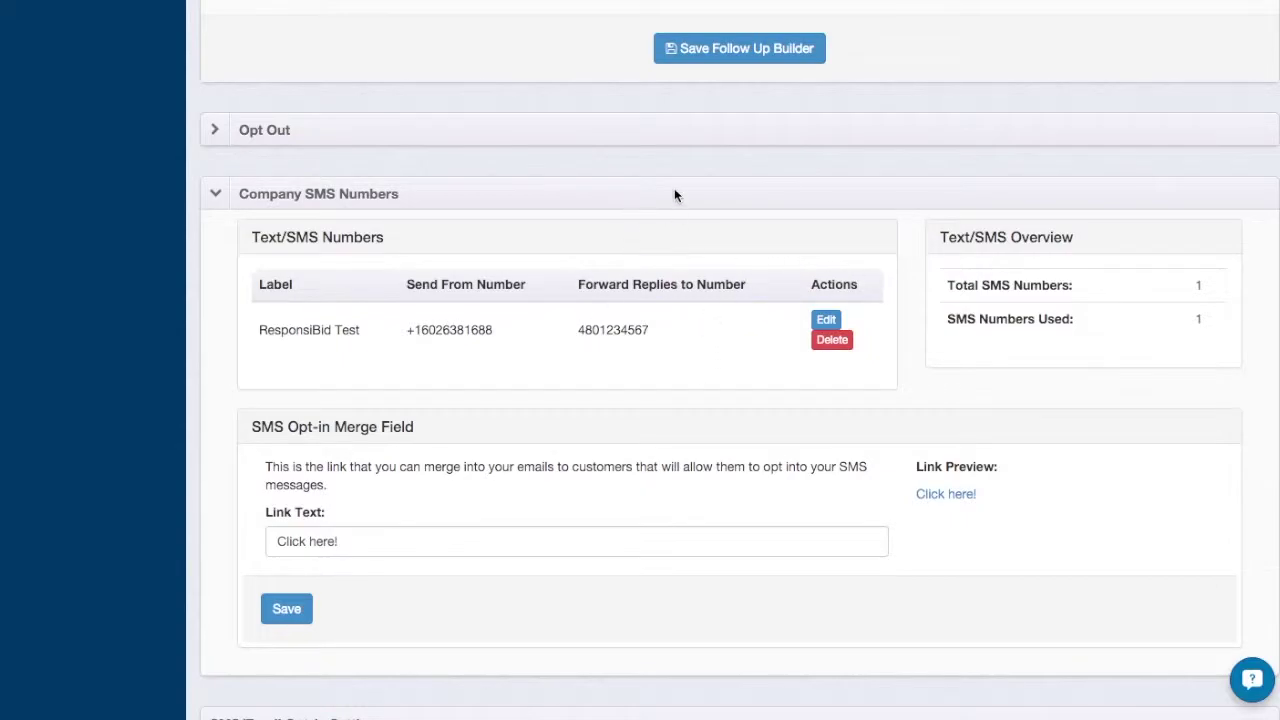
click(674, 194)
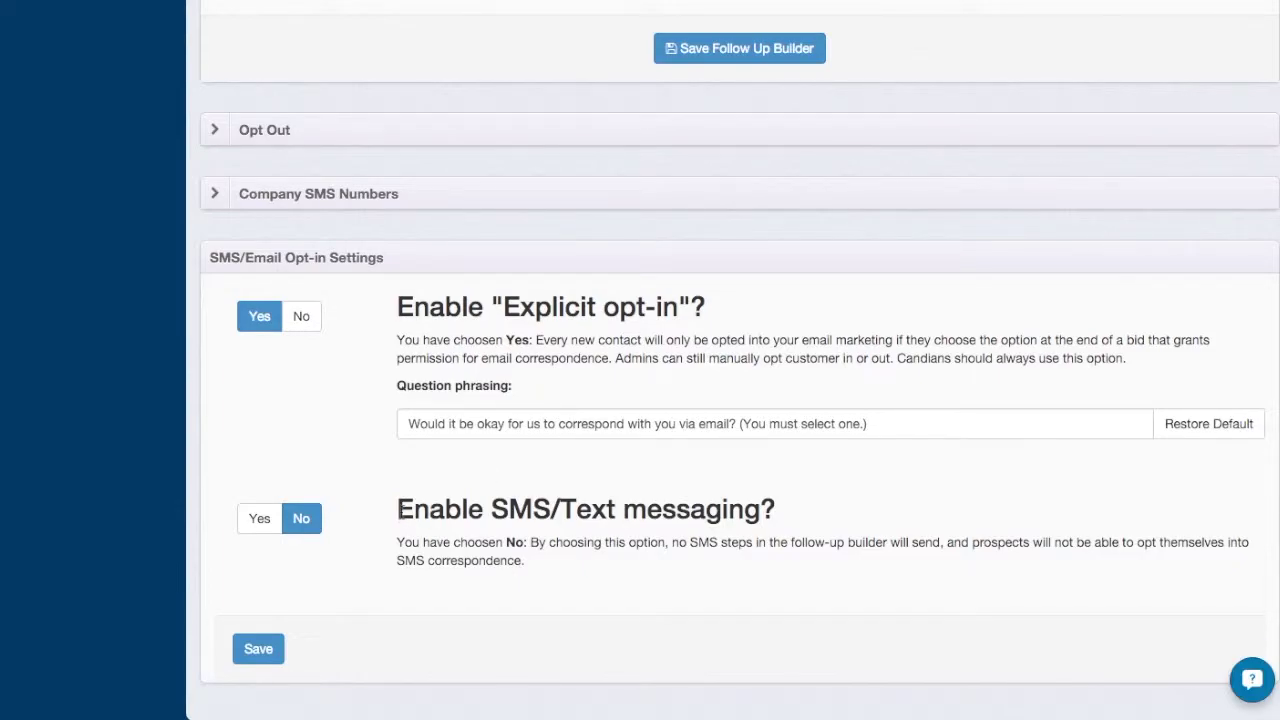
drag(399, 511, 577, 560)
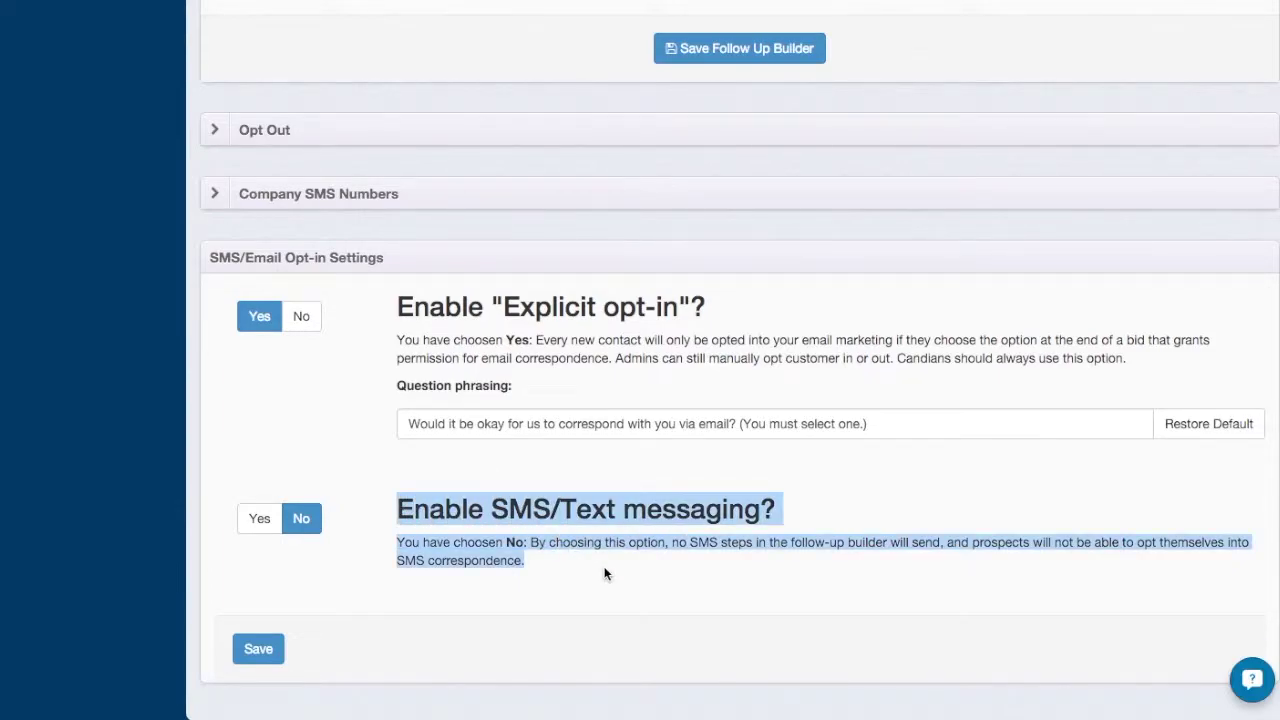
click(606, 571)
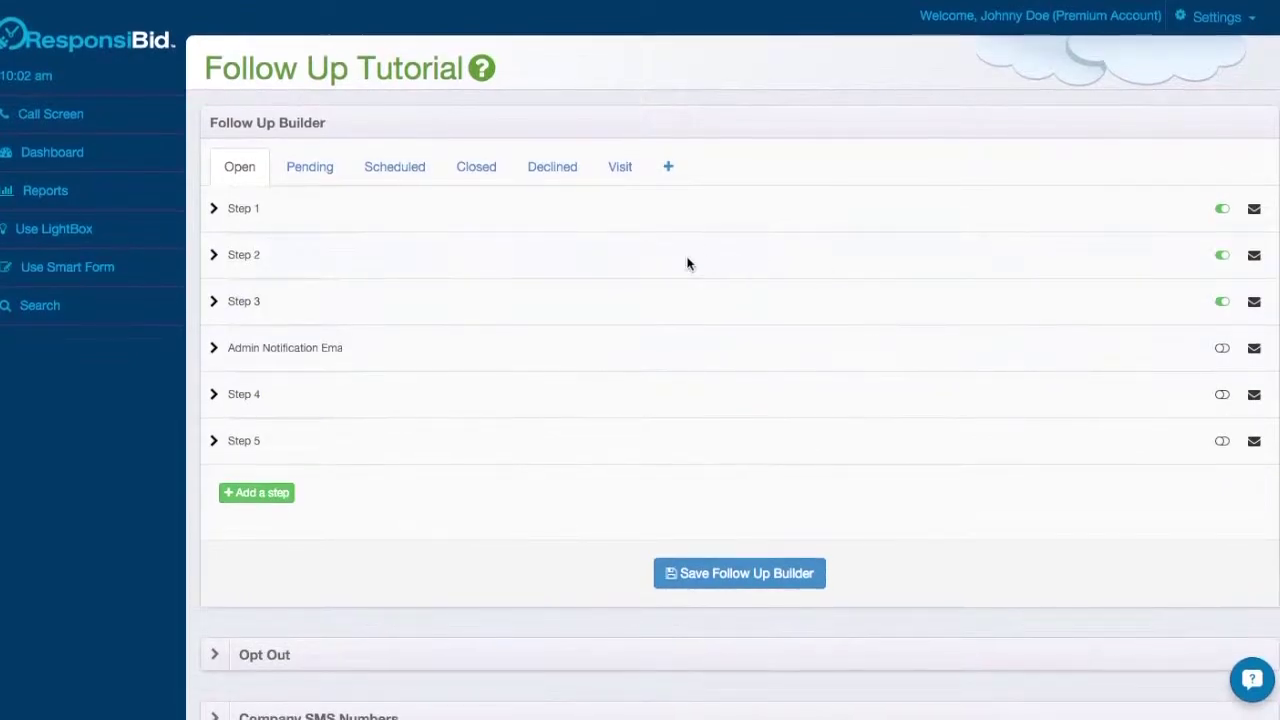
Change the Open follow-up's Step 4 action to Send a SMS/Text.
click(619, 398)
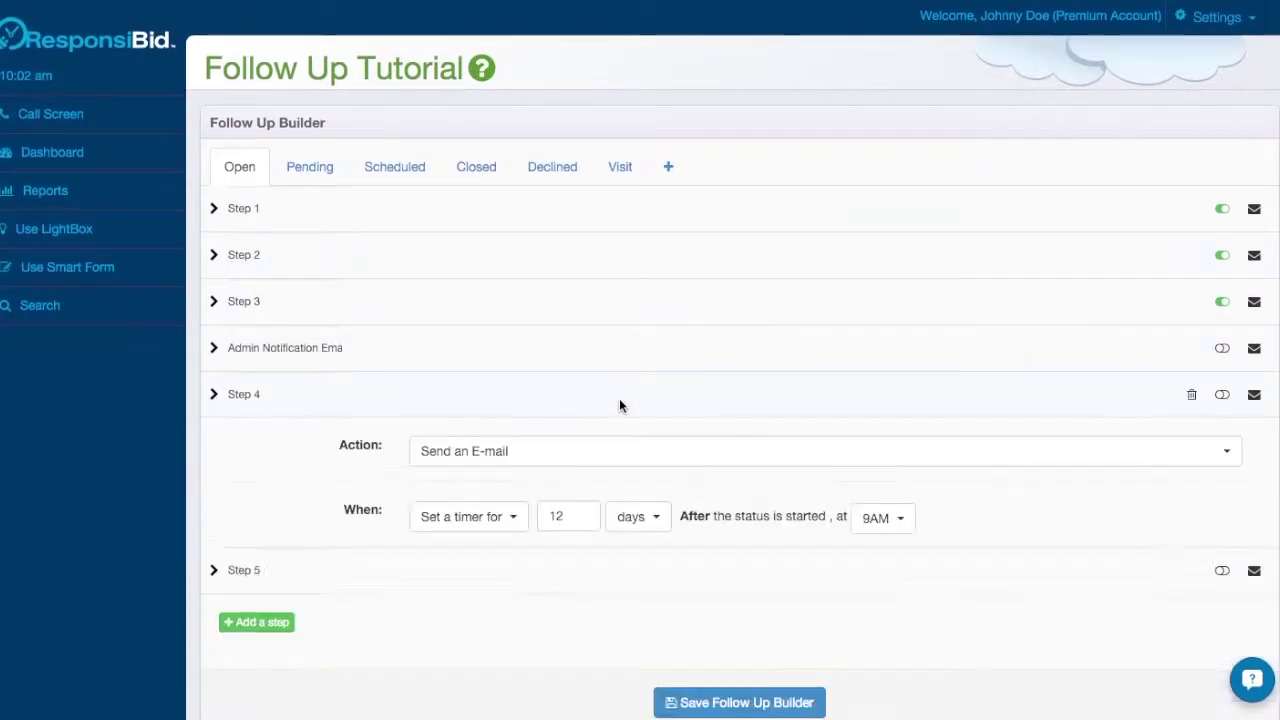
click(634, 452)
click(575, 530)
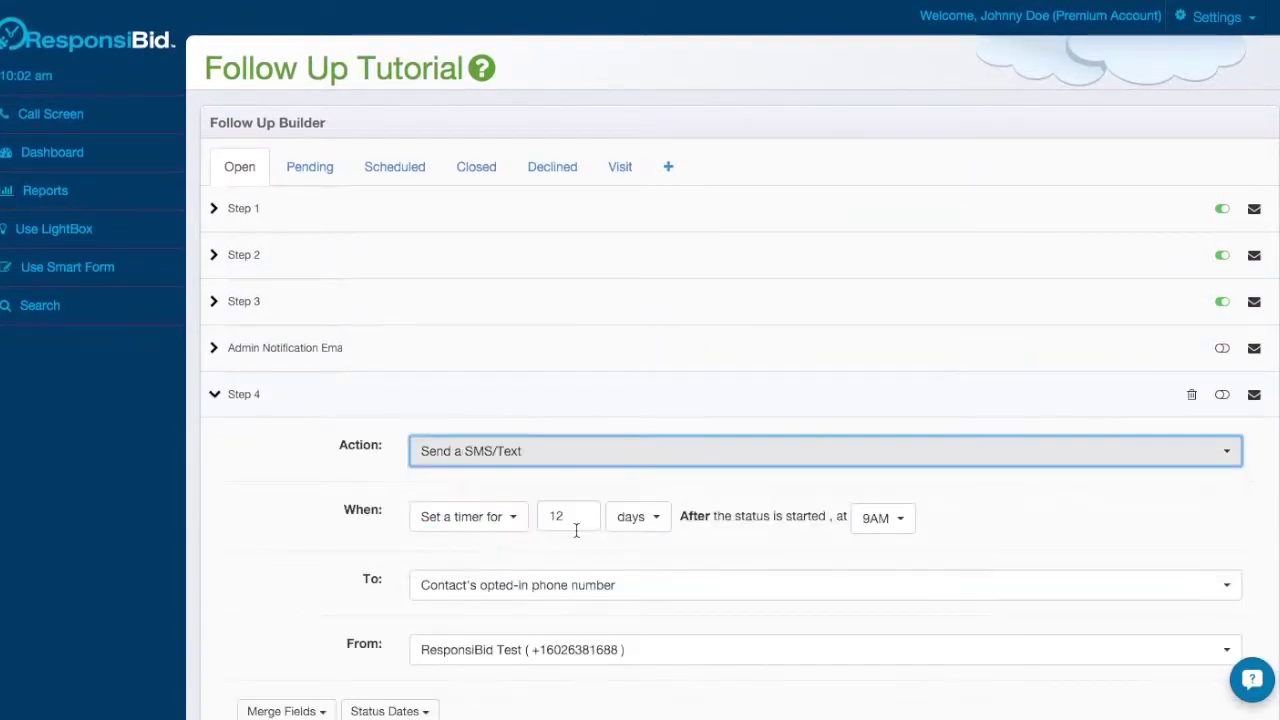
scroll(366, 457, down, 3)
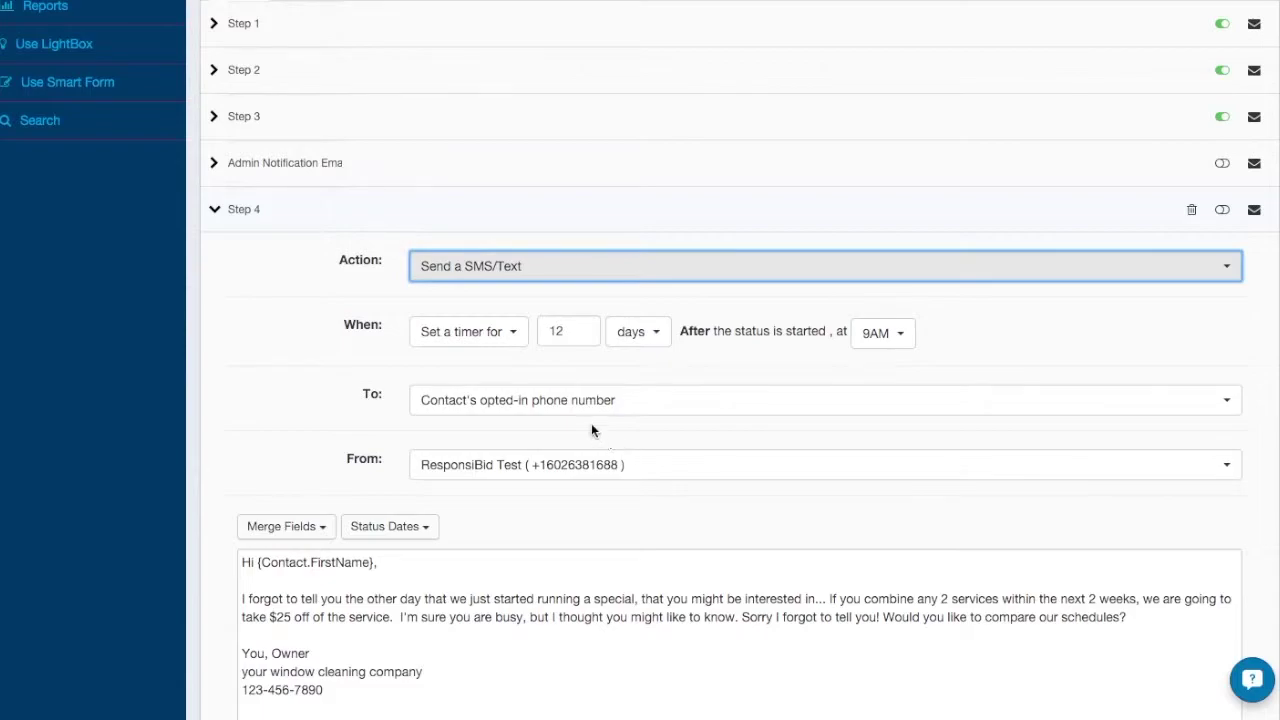
Make Step 4's recipient only the contact's opted-in phone number.
click(548, 404)
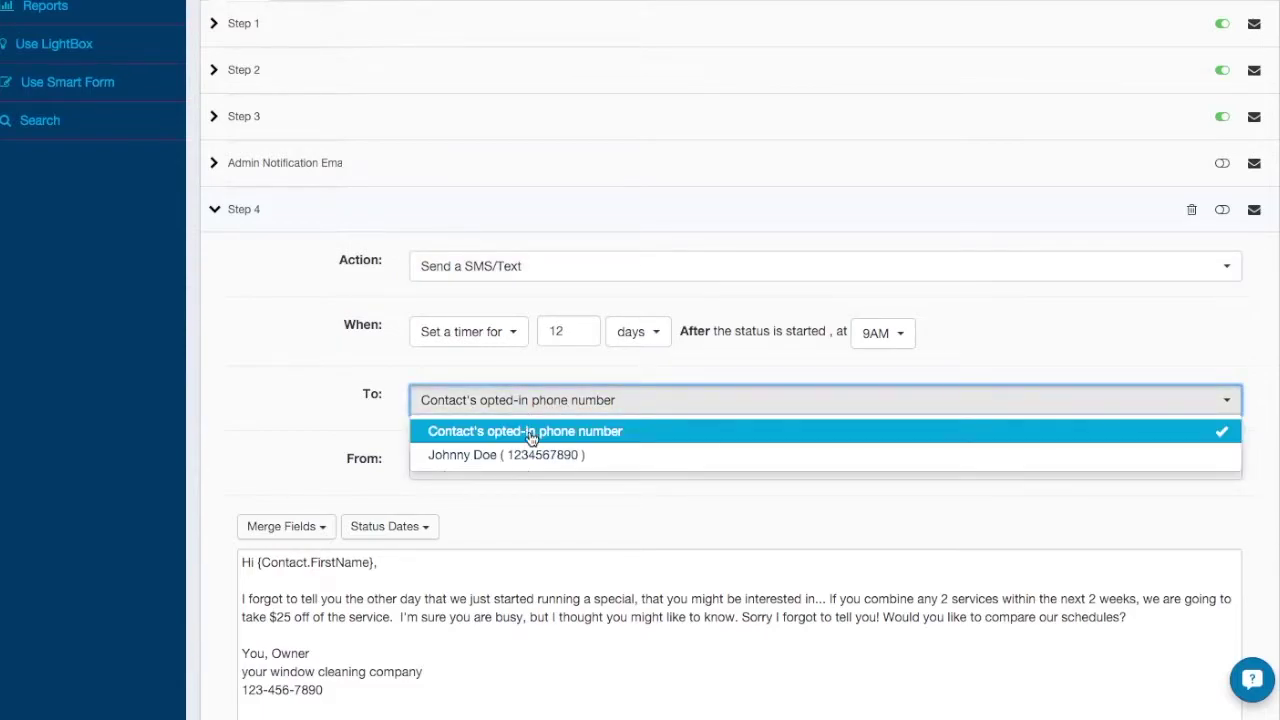
click(530, 434)
click(530, 435)
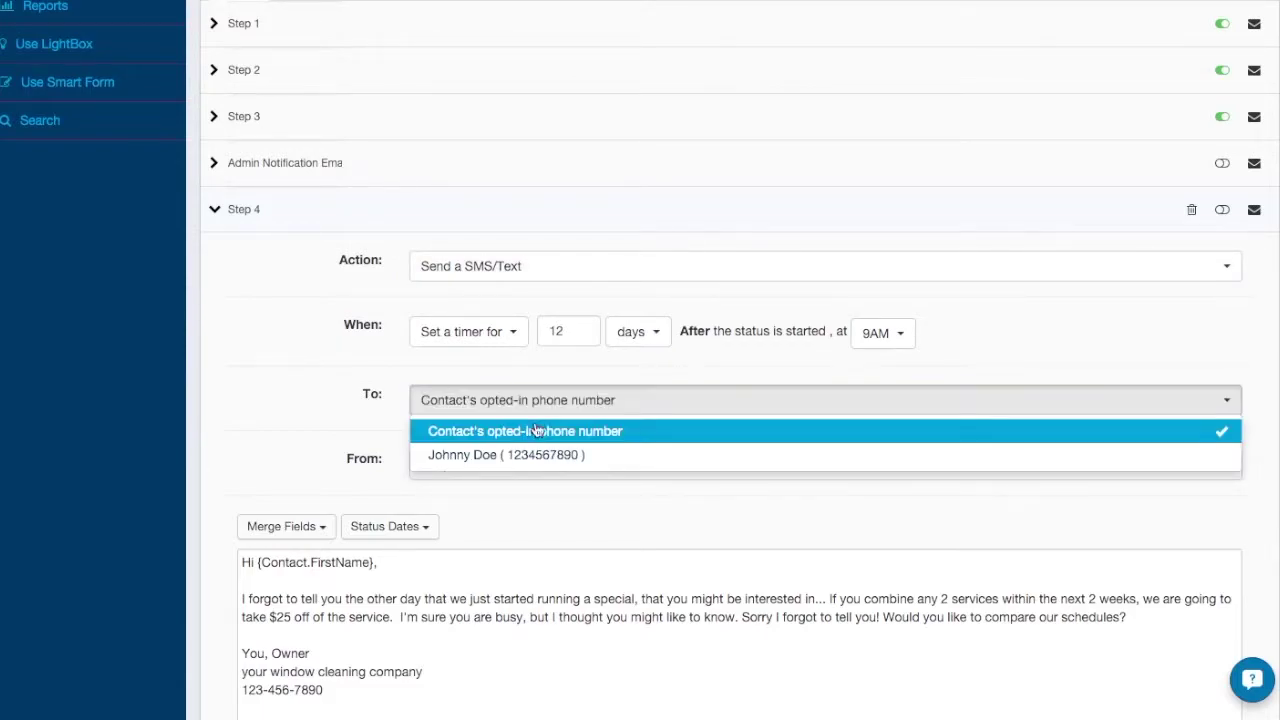
click(577, 456)
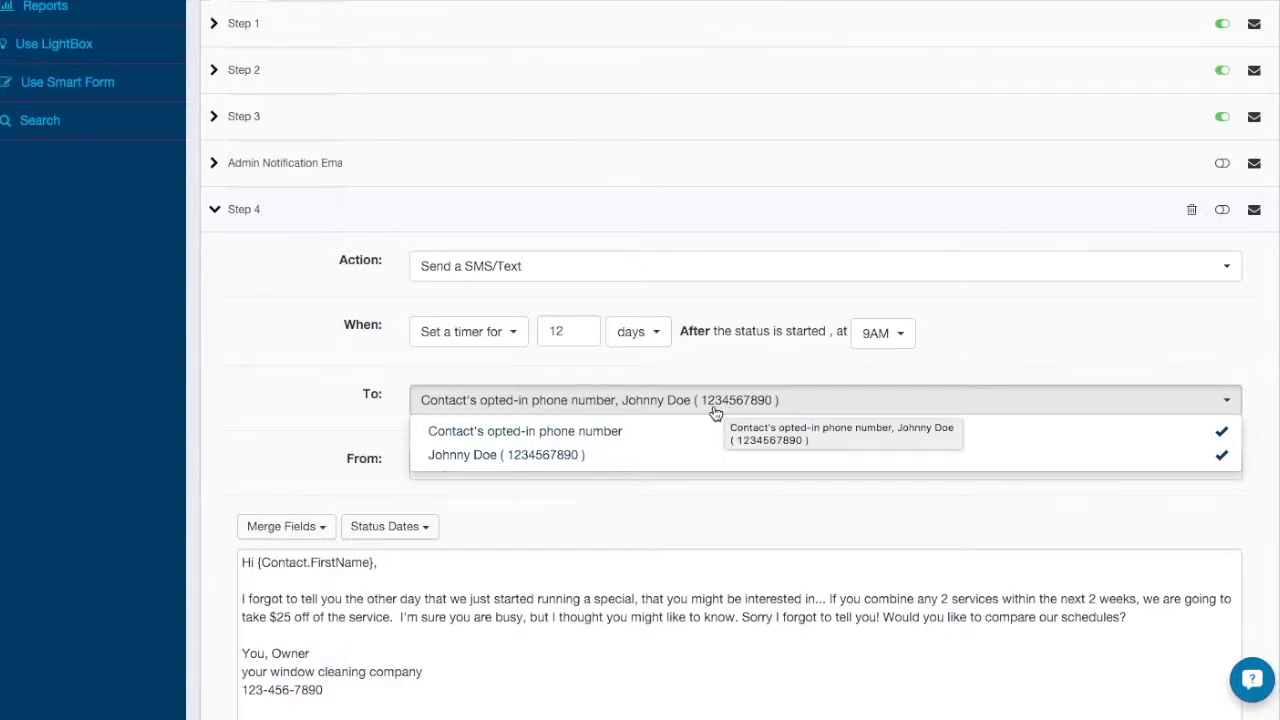
click(577, 456)
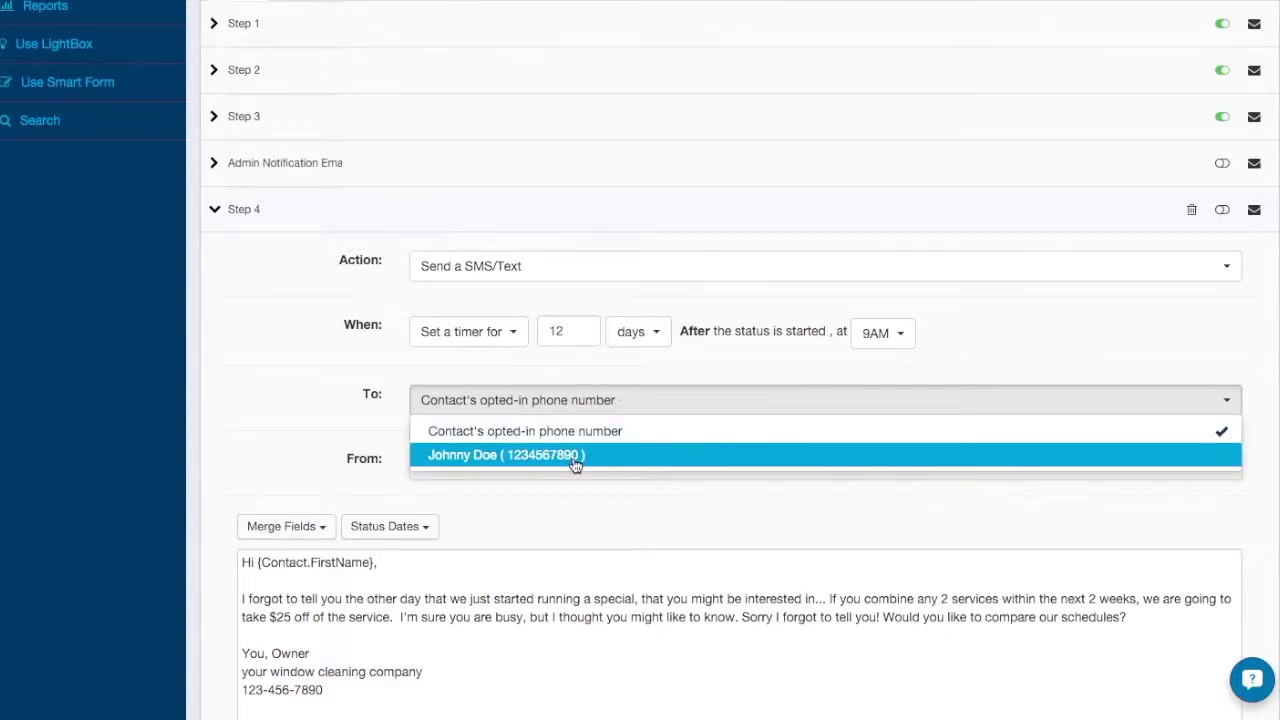
click(357, 425)
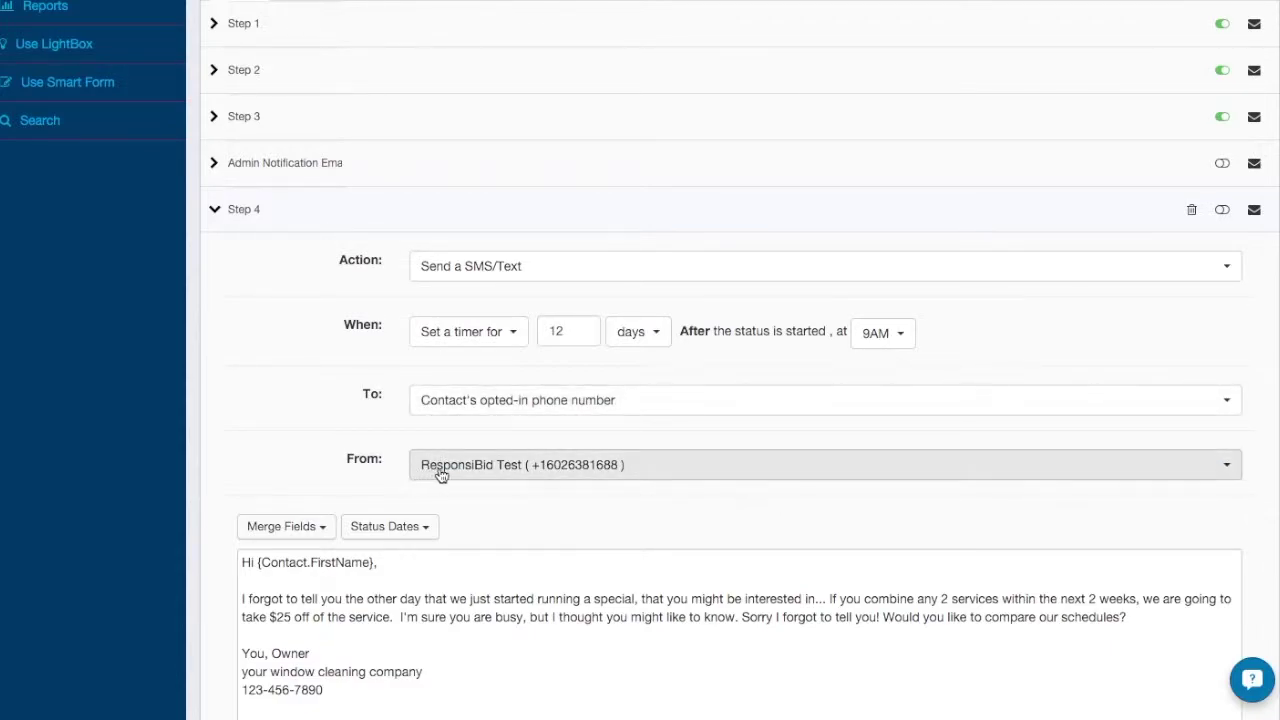
Trim Step 4's text to end at 'schedules? You, Owner', removing the signature and proposal-link PS.
click(562, 467)
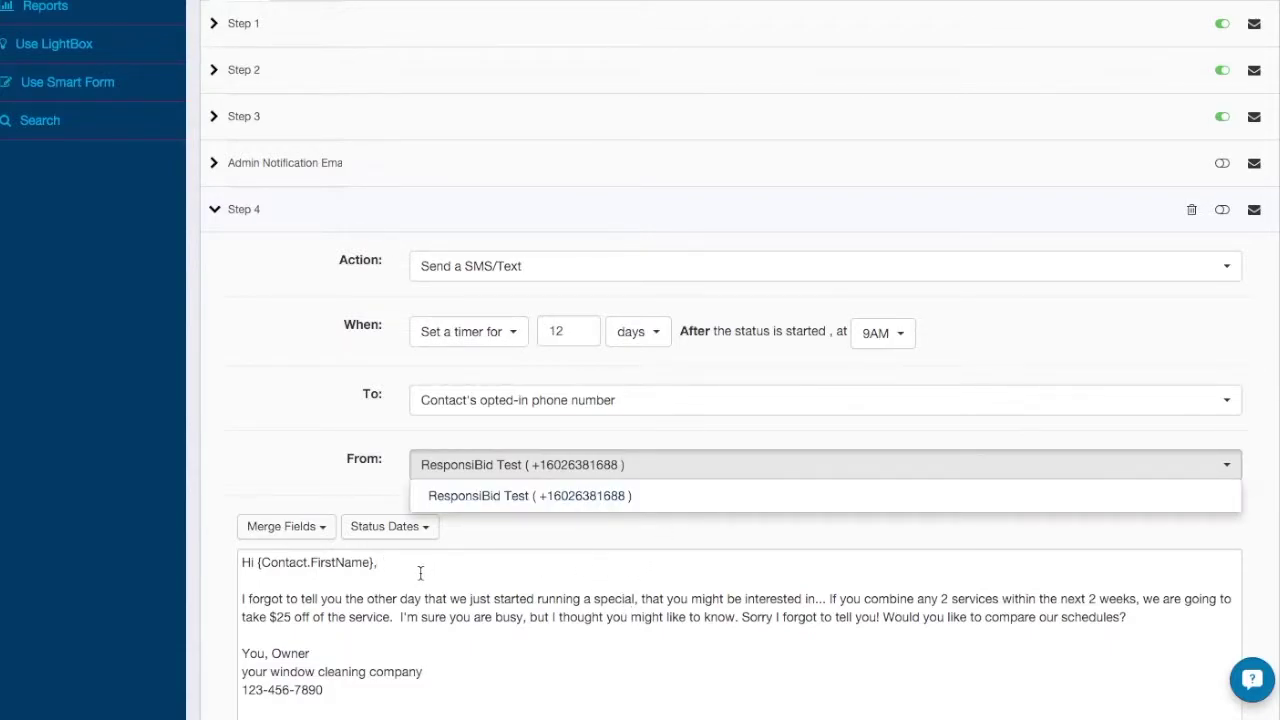
key(Delete)
key(Delete)
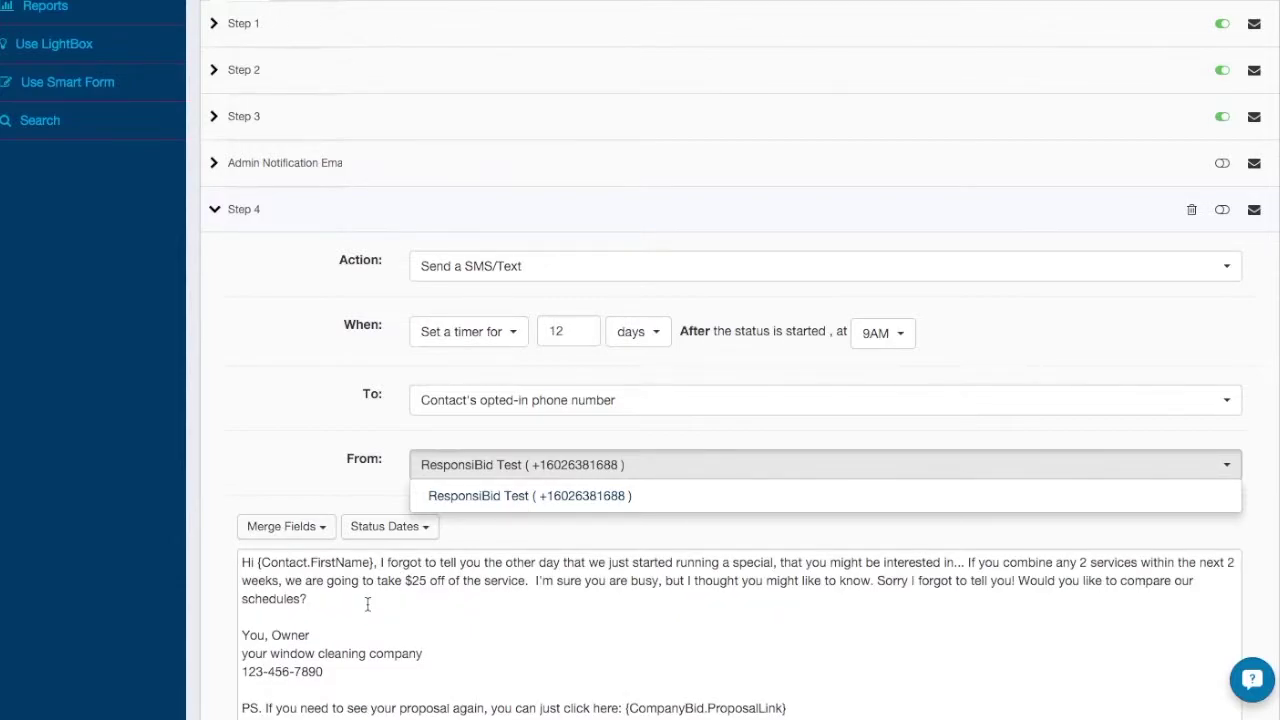
key(Delete)
key(Delete)
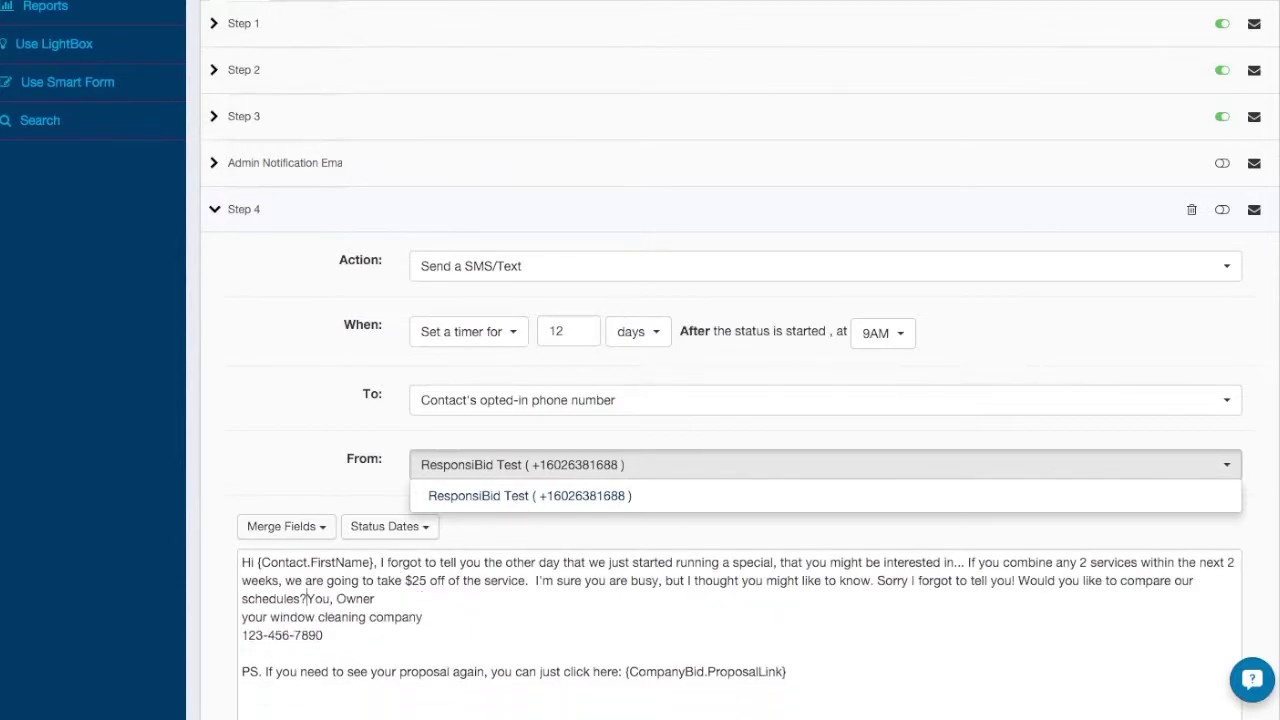
drag(419, 598, 744, 693)
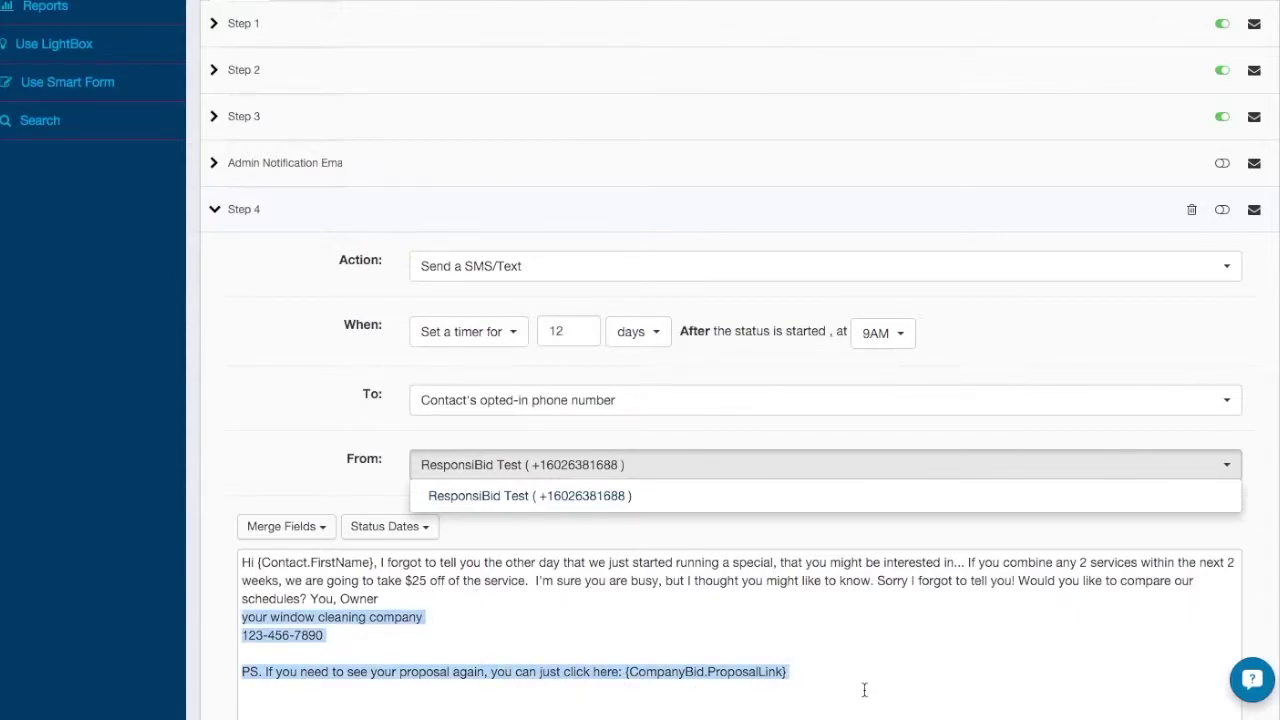
key(BackSpace)
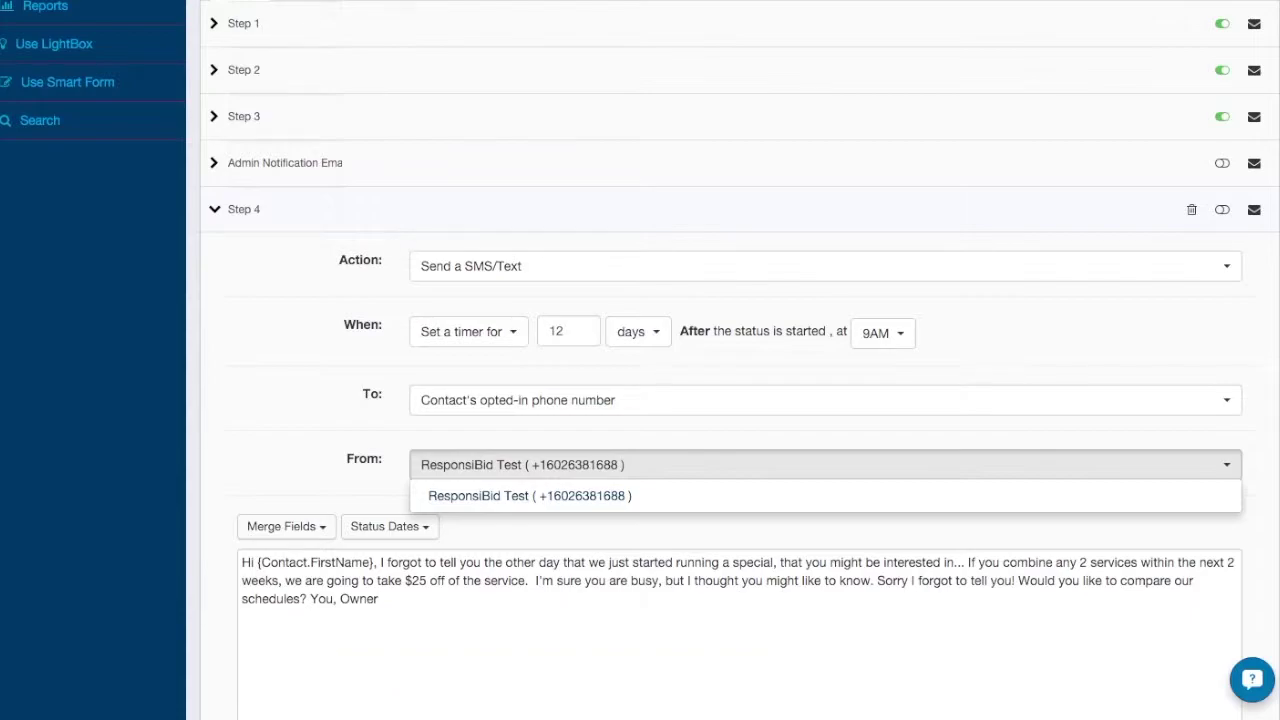
click(197, 425)
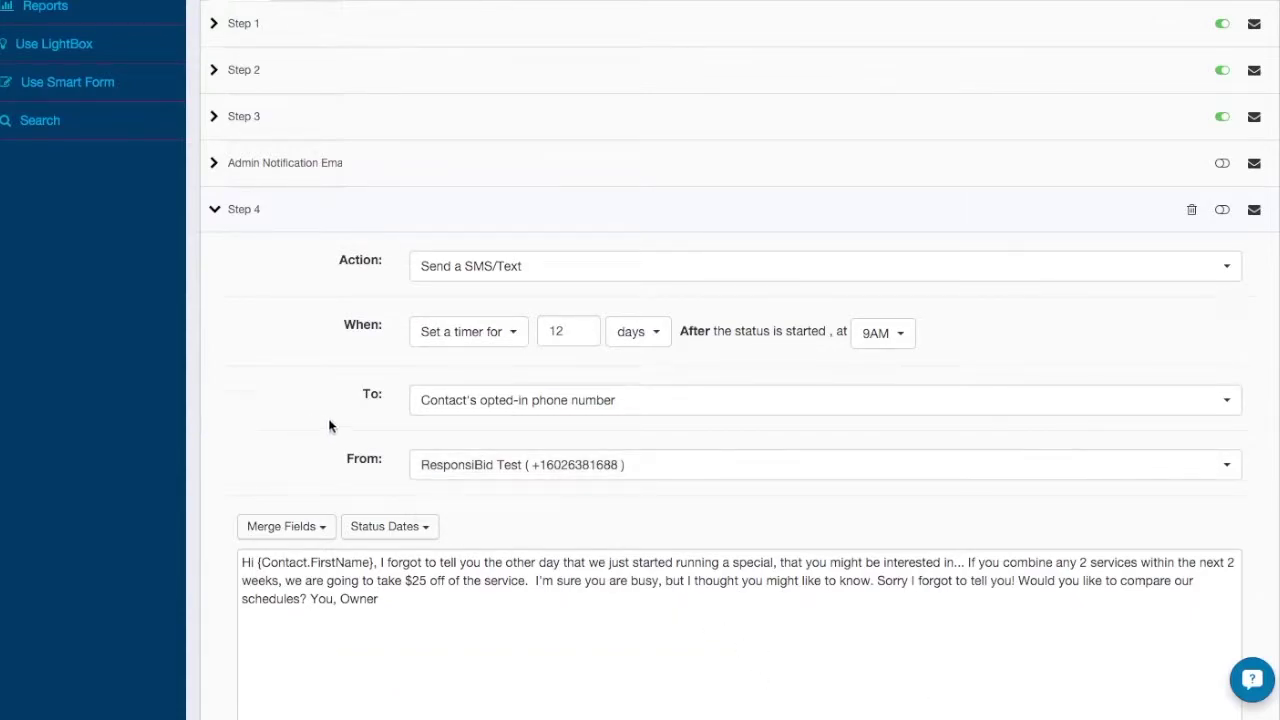
scroll(337, 360, down, 3)
scroll(863, 206, up, 3)
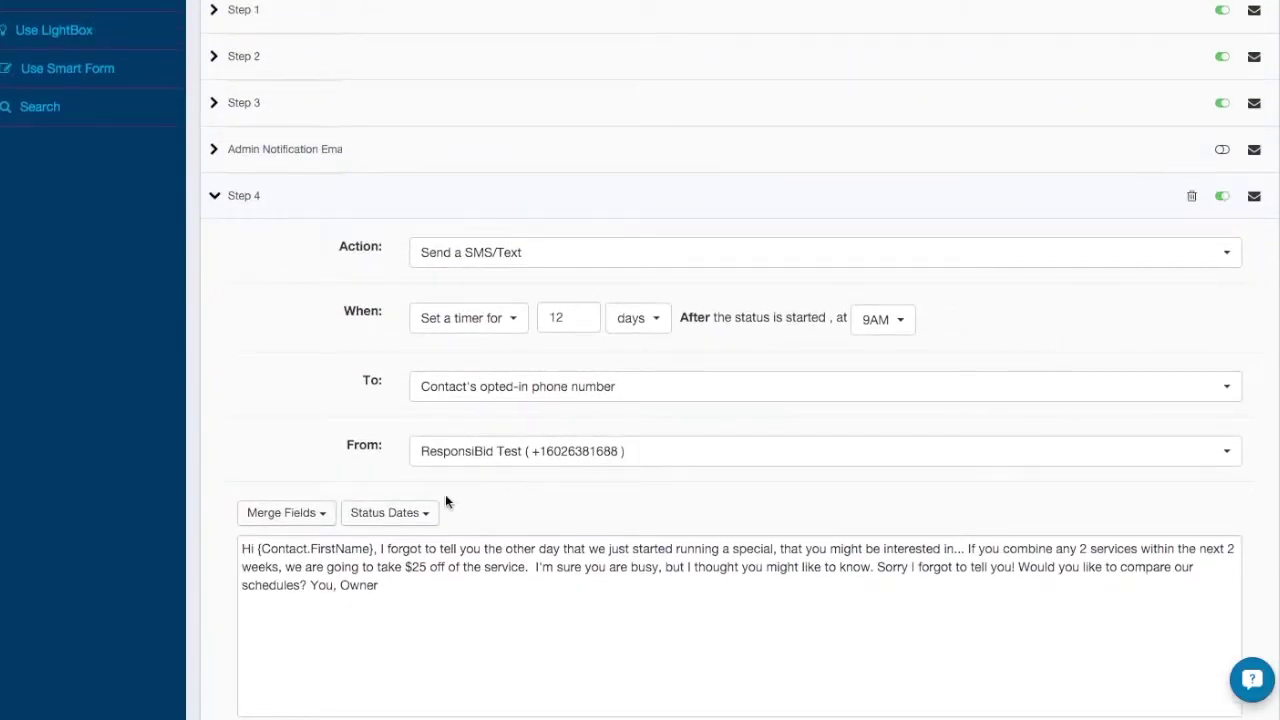
scroll(300, 506, down, 3)
Save the follow-up steps, then set Enable SMS/Text messaging to Yes and save the opt-in settings.
click(684, 672)
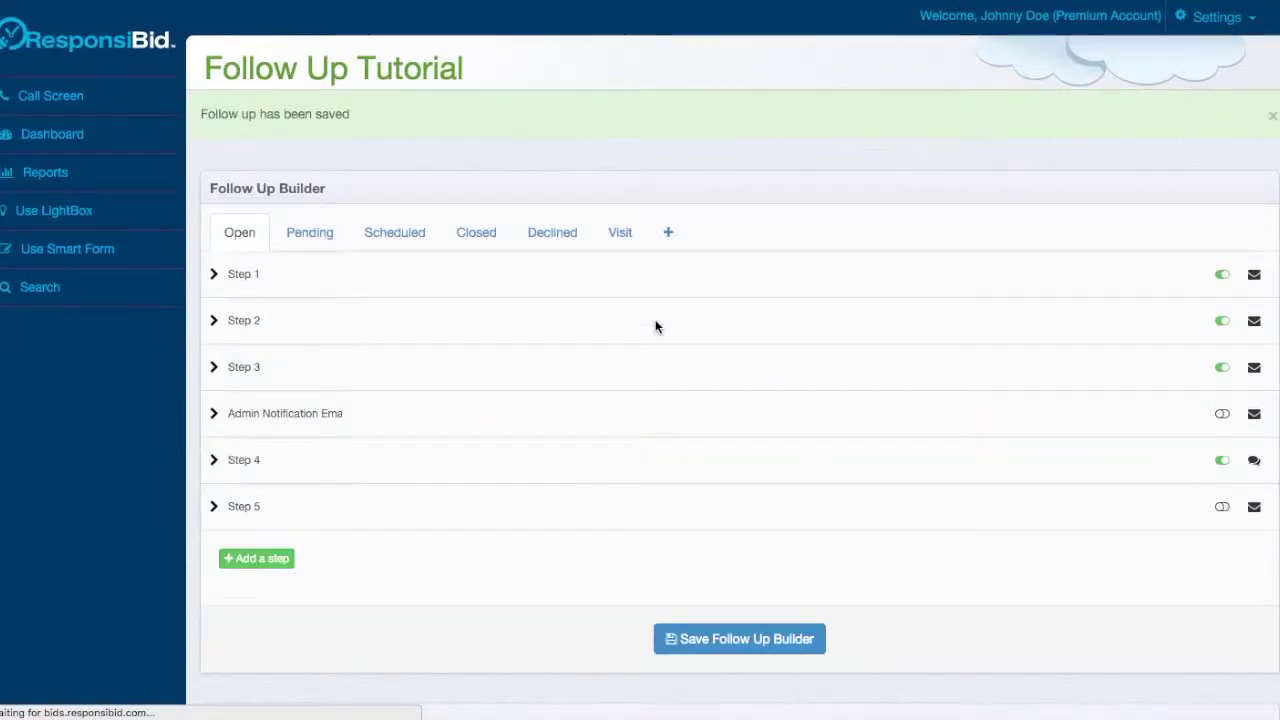
scroll(655, 330, down, 8)
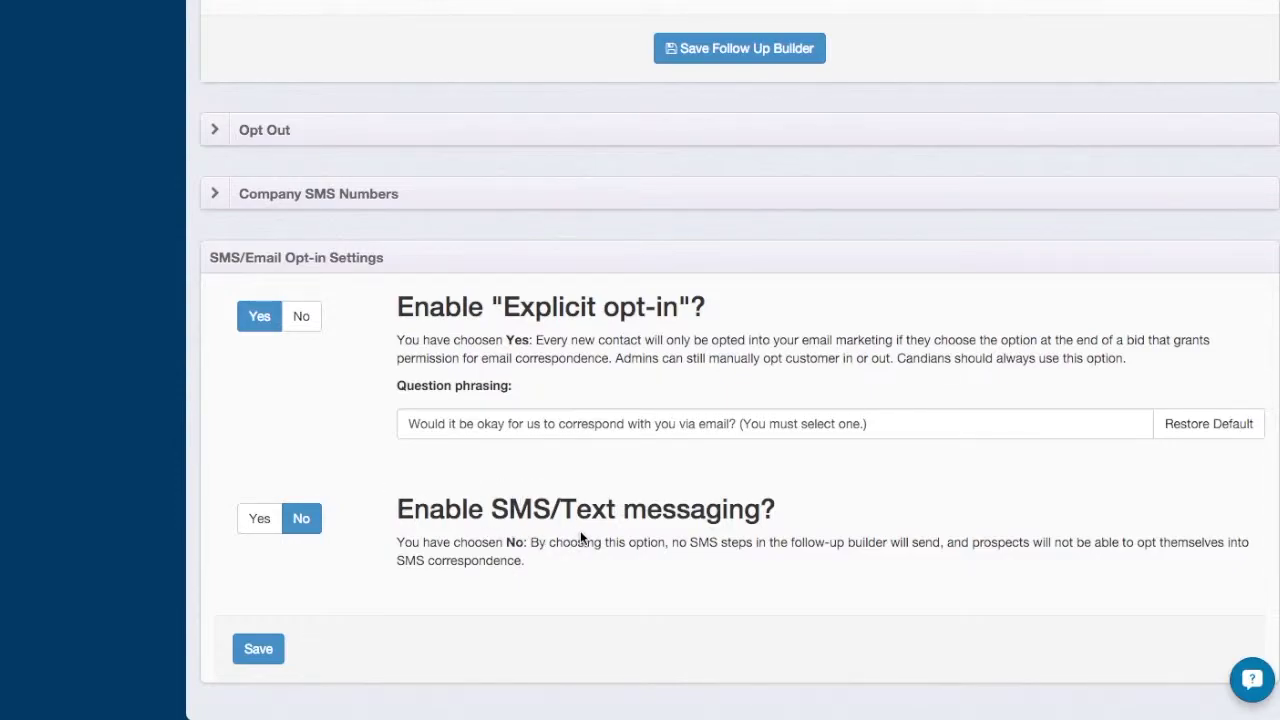
click(258, 528)
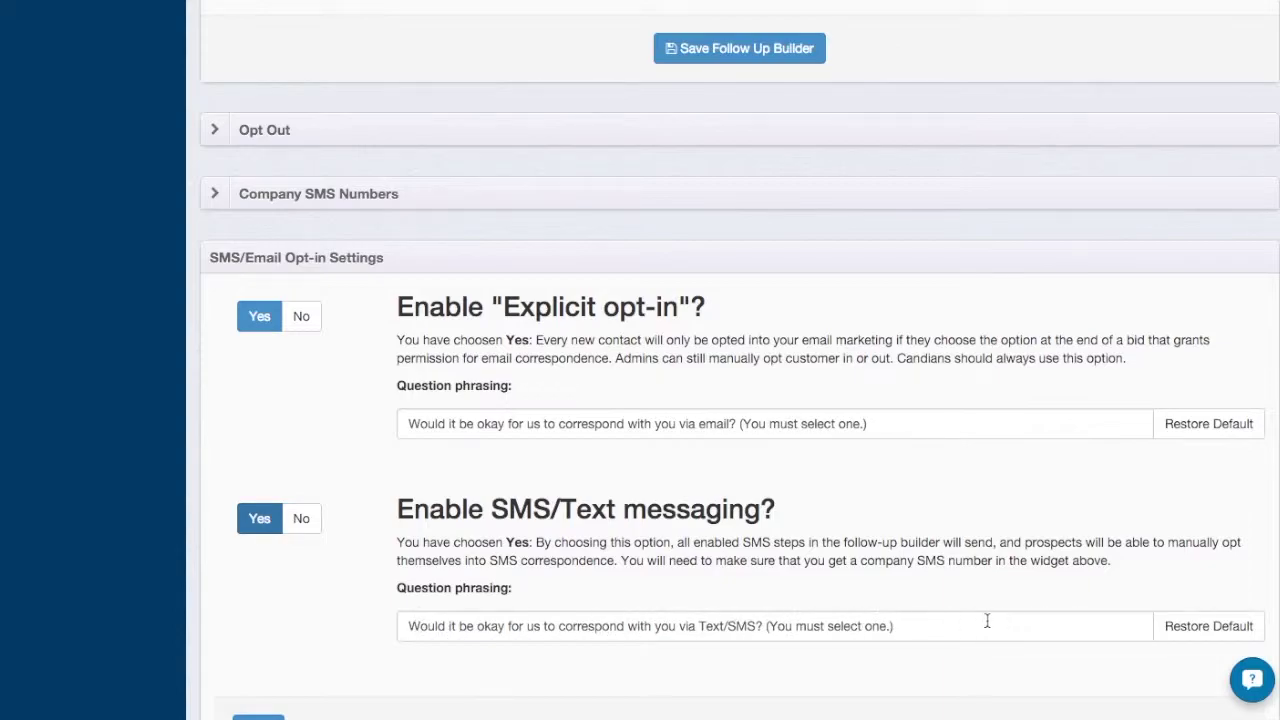
scroll(543, 637, down, 1)
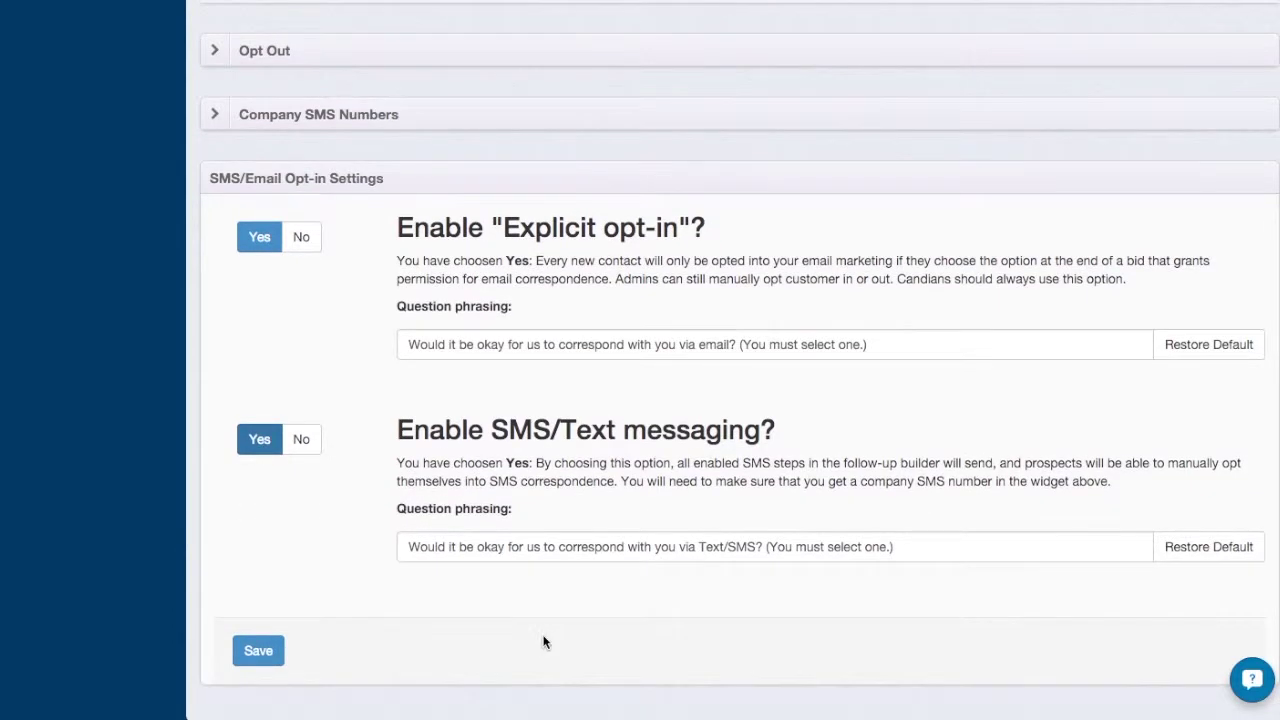
click(264, 653)
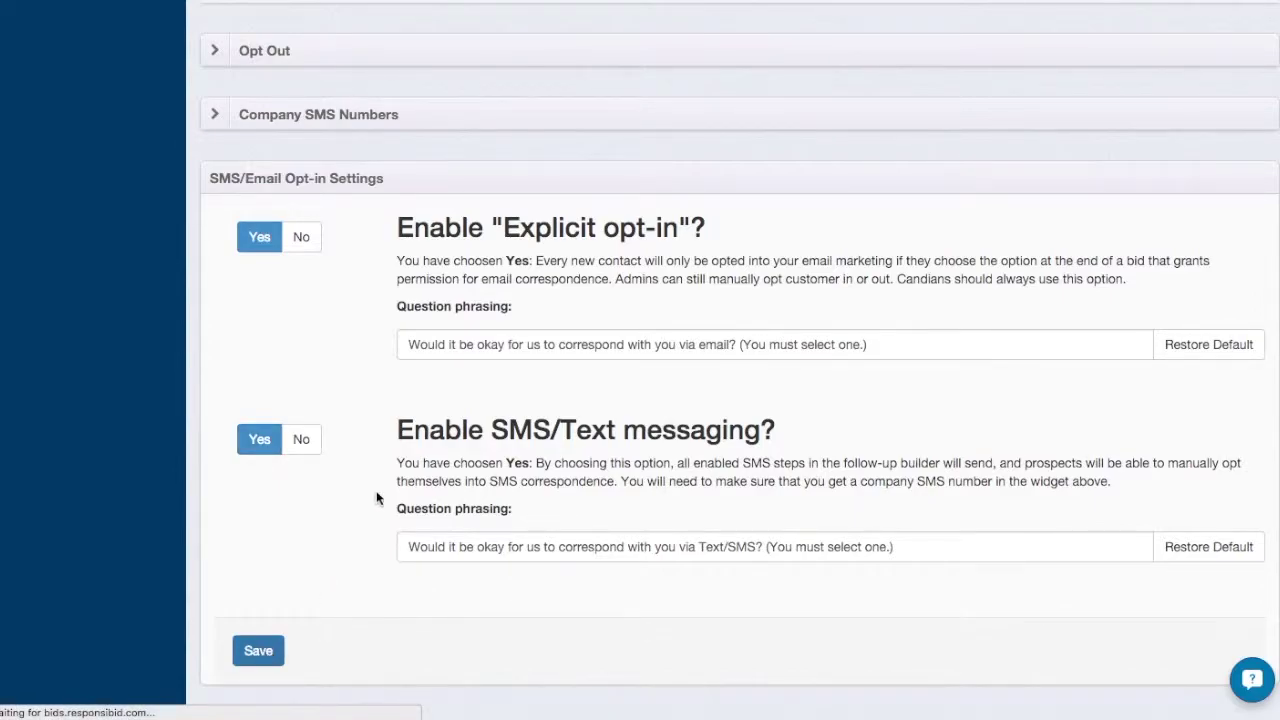
Open a customer from the dashboard's Bid History and save a primary phone number for them.
click(57, 150)
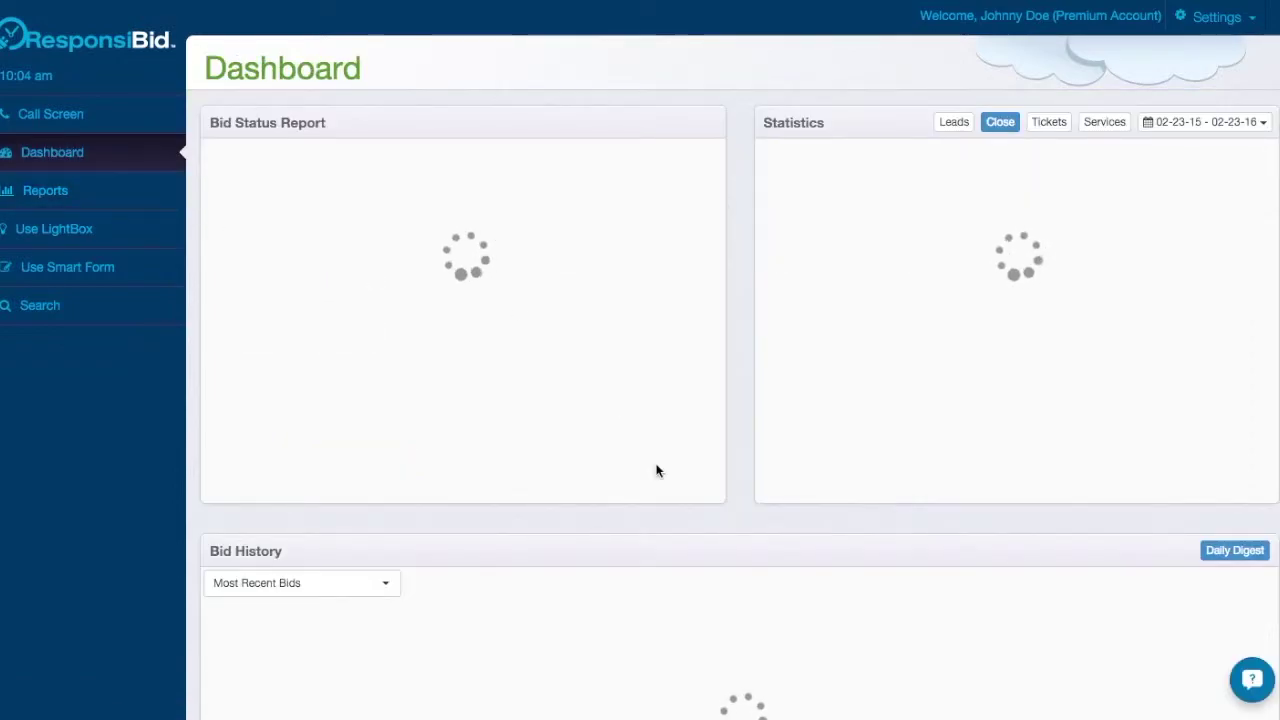
scroll(323, 608, down, 3)
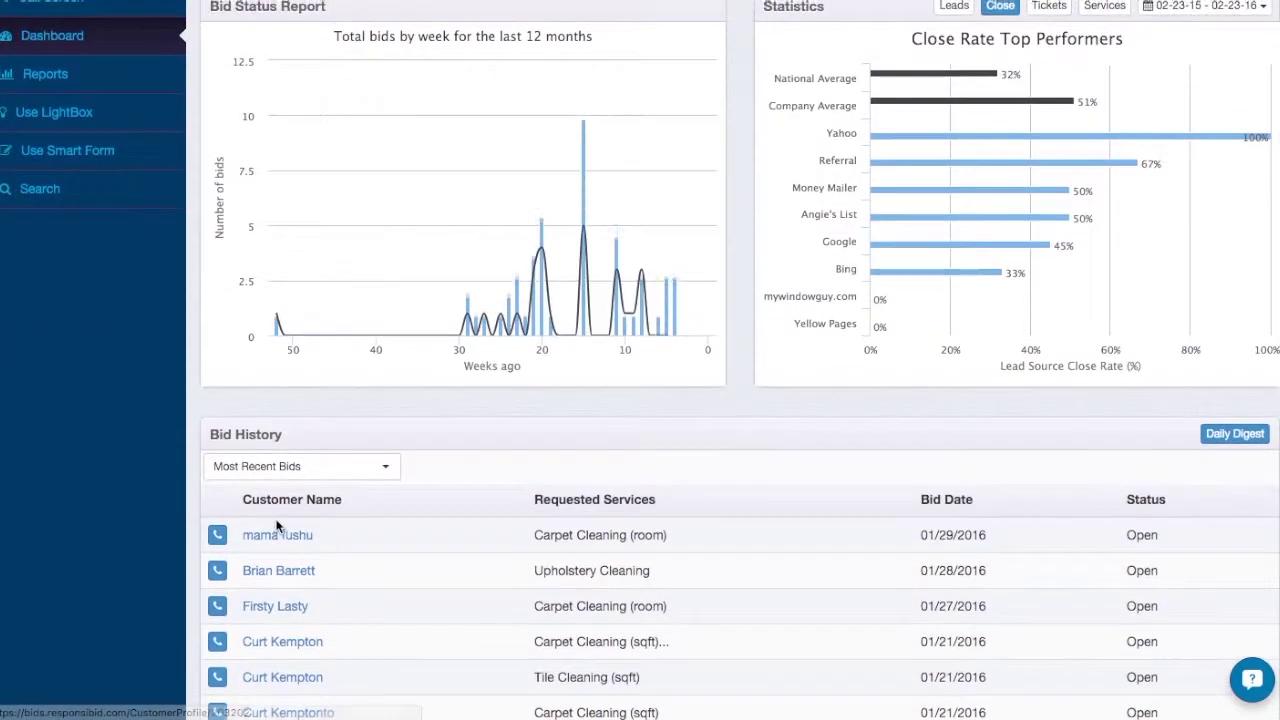
click(304, 570)
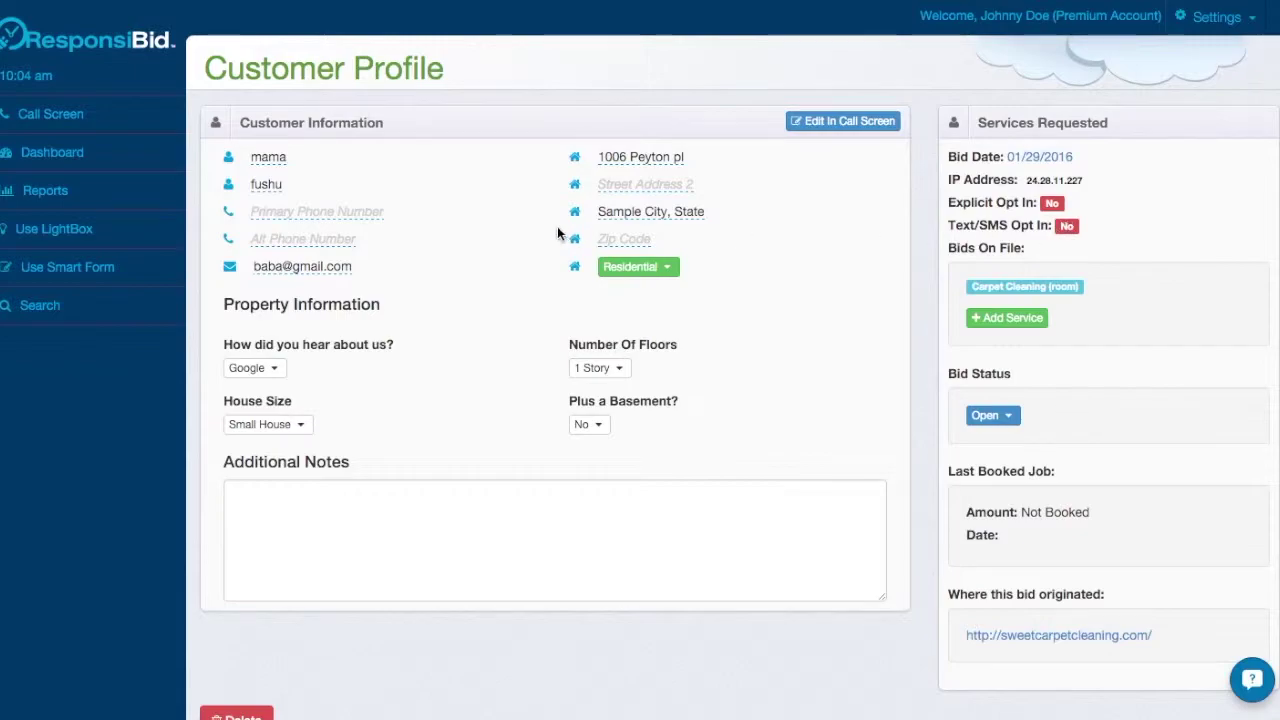
click(304, 212)
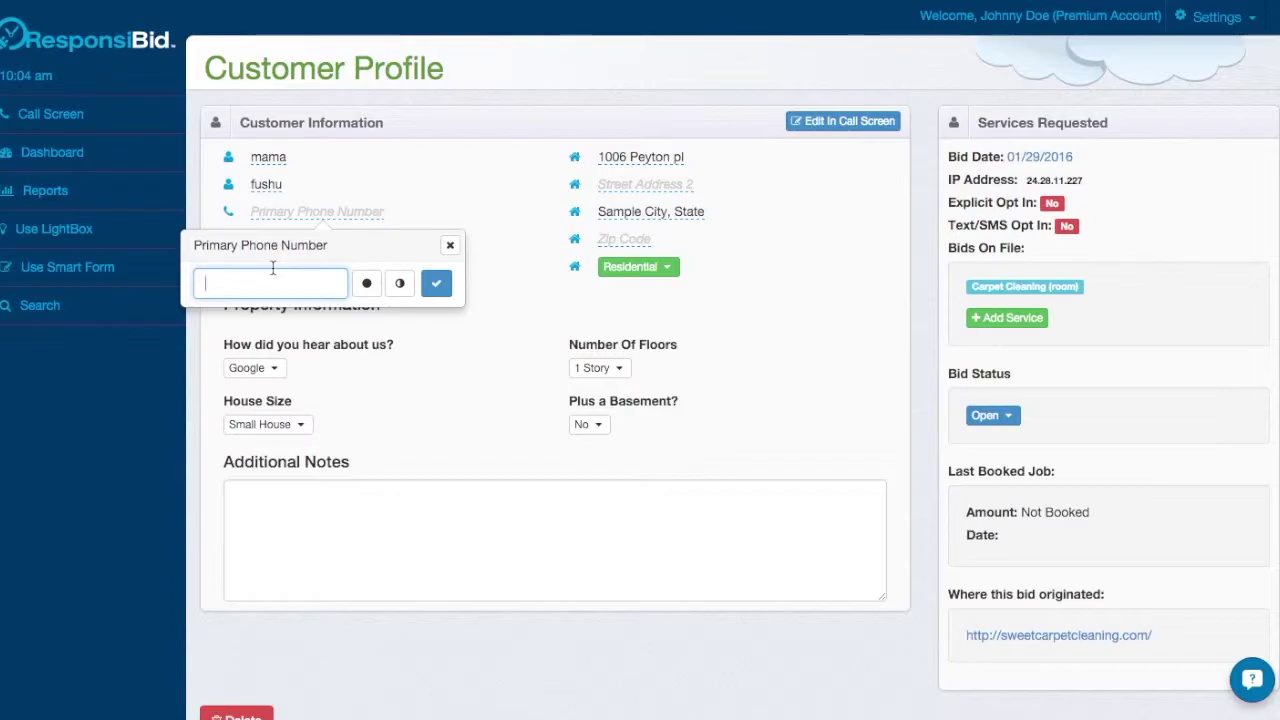
text(2223334444)
key(Return)
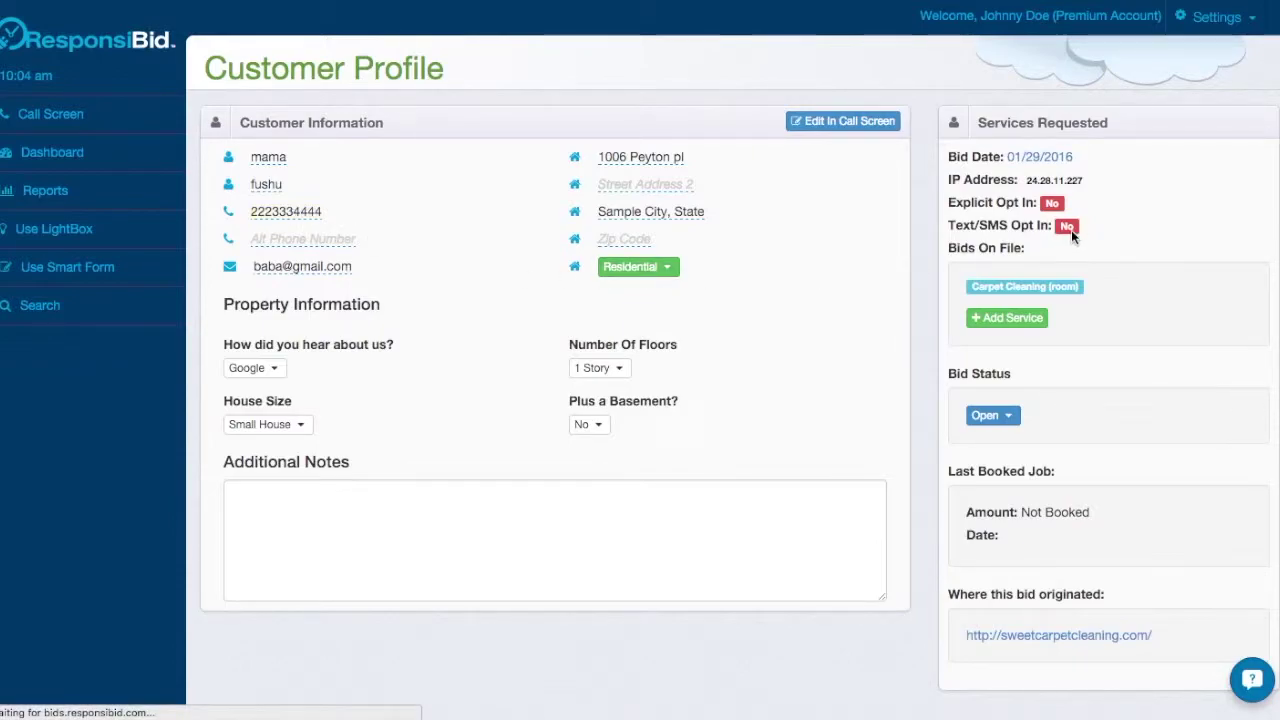
Switch the customer's Text/SMS opt-in to Yes, then back to No.
click(285, 213)
click(400, 250)
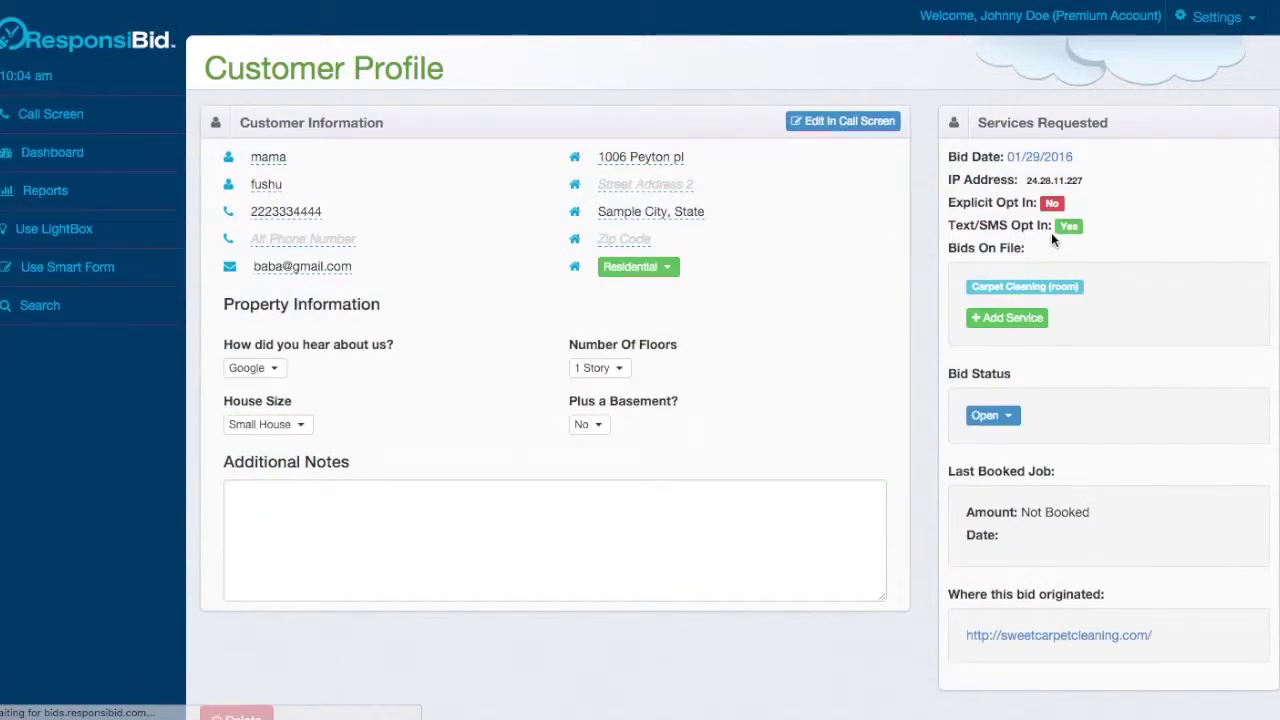
click(300, 212)
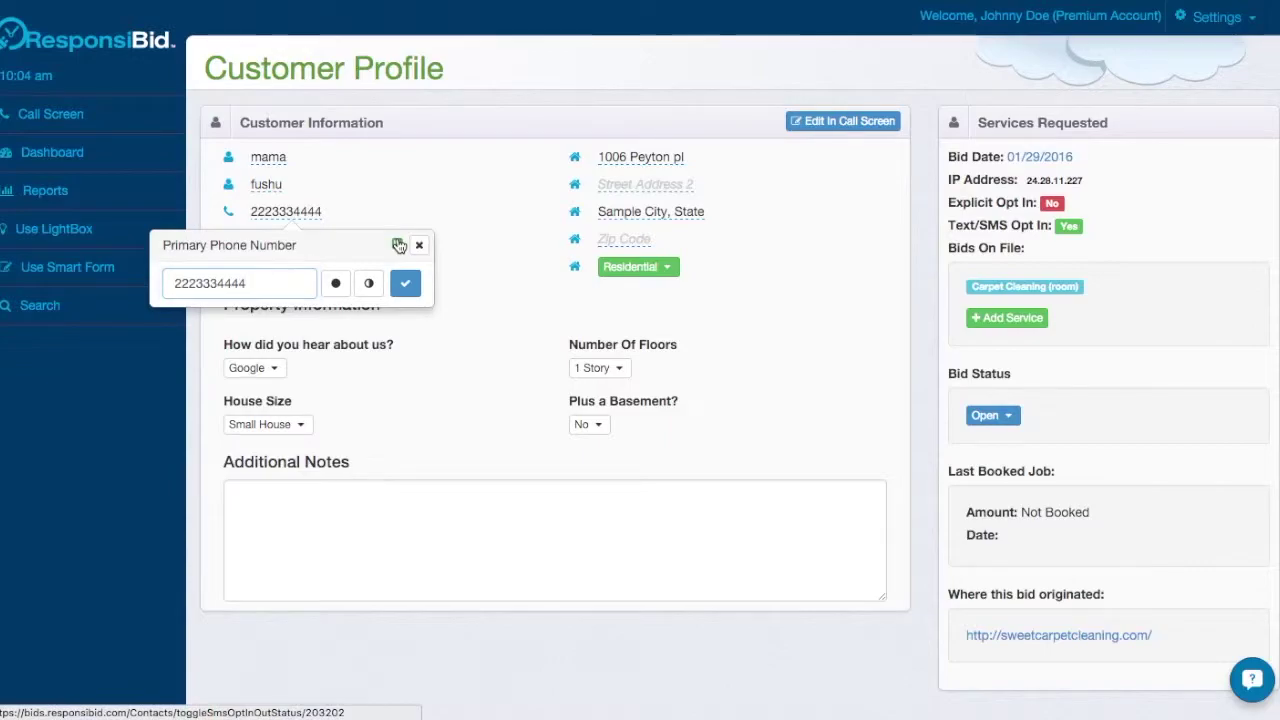
click(399, 246)
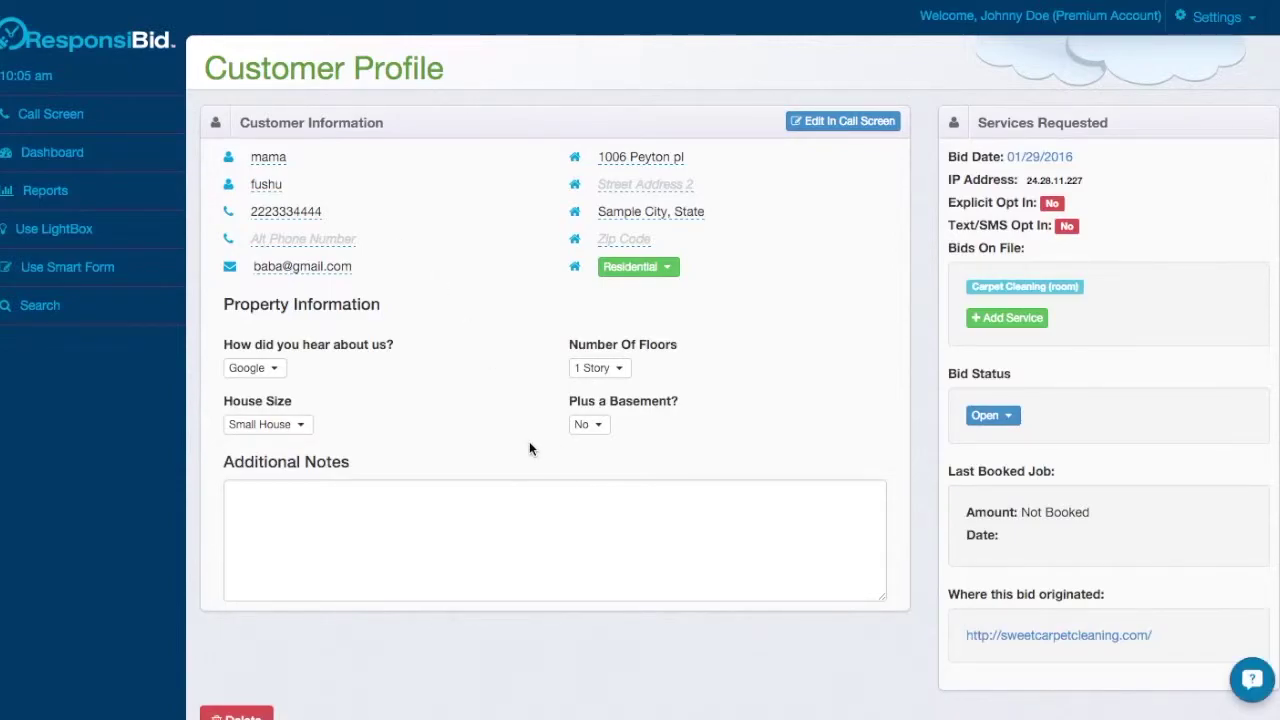
scroll(529, 448, down, 3)
scroll(529, 448, up, 3)
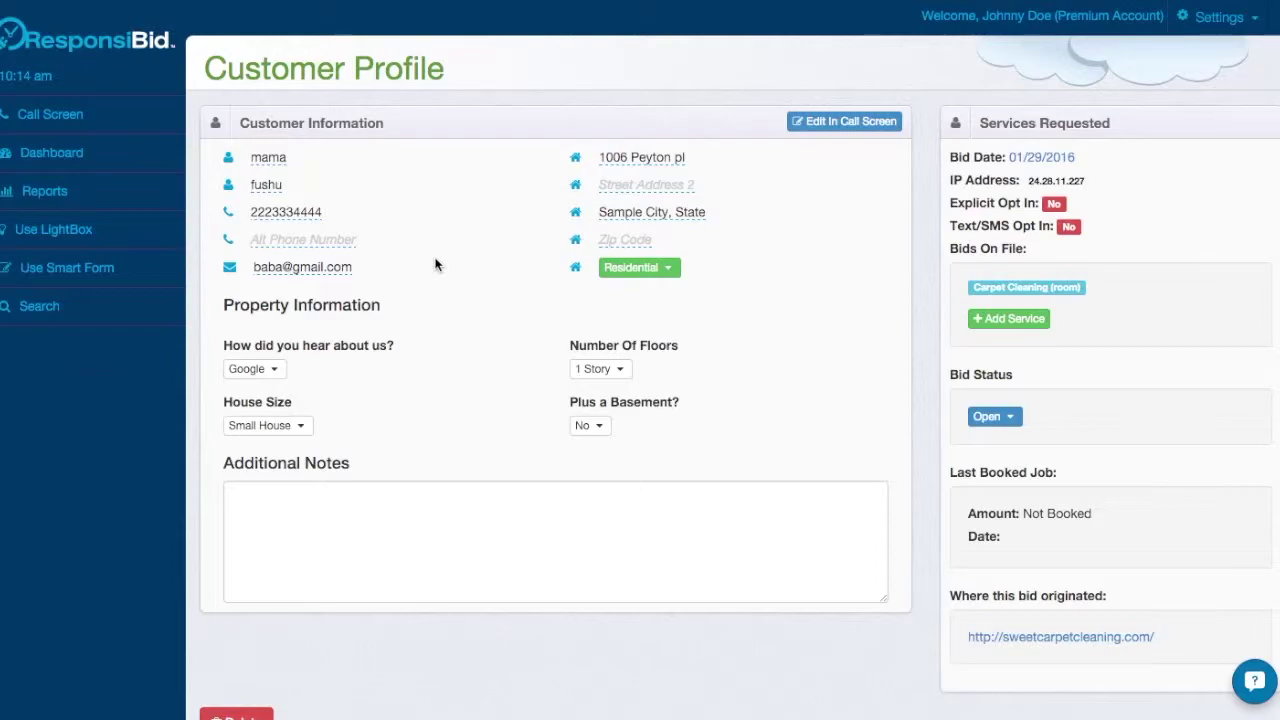
click(300, 213)
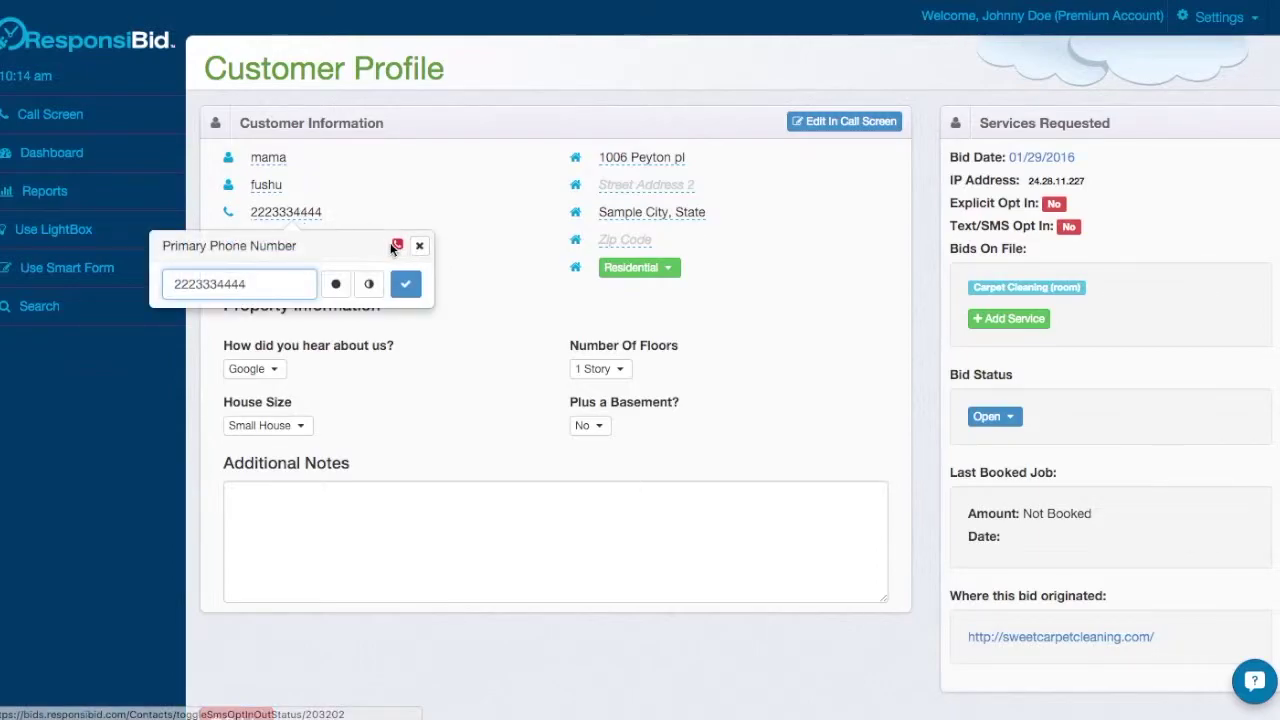
click(427, 215)
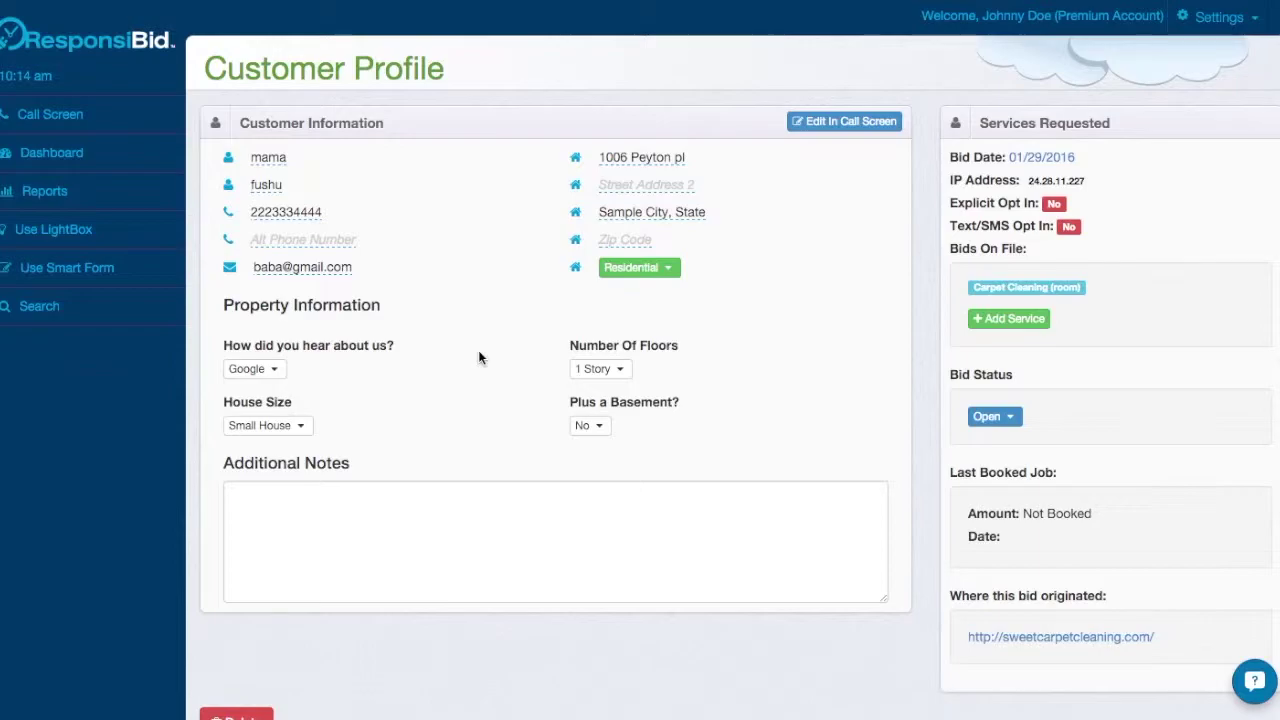
click(103, 284)
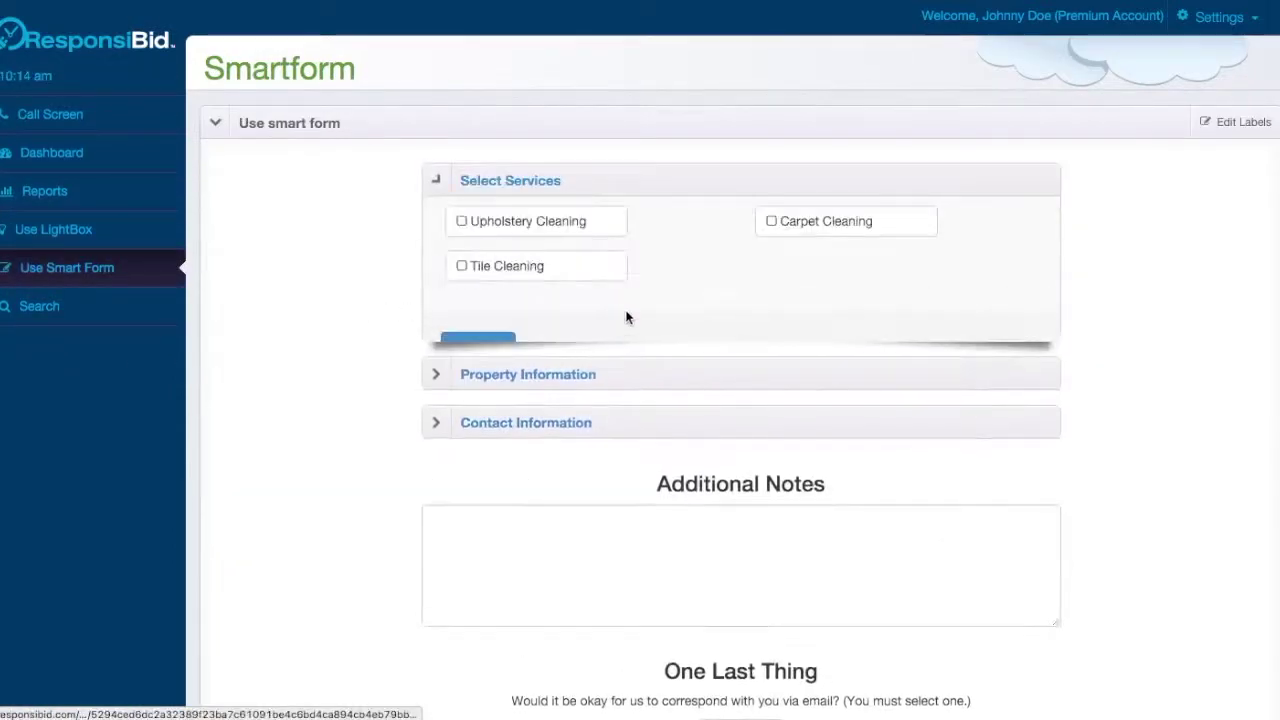
scroll(740, 560, down, 5)
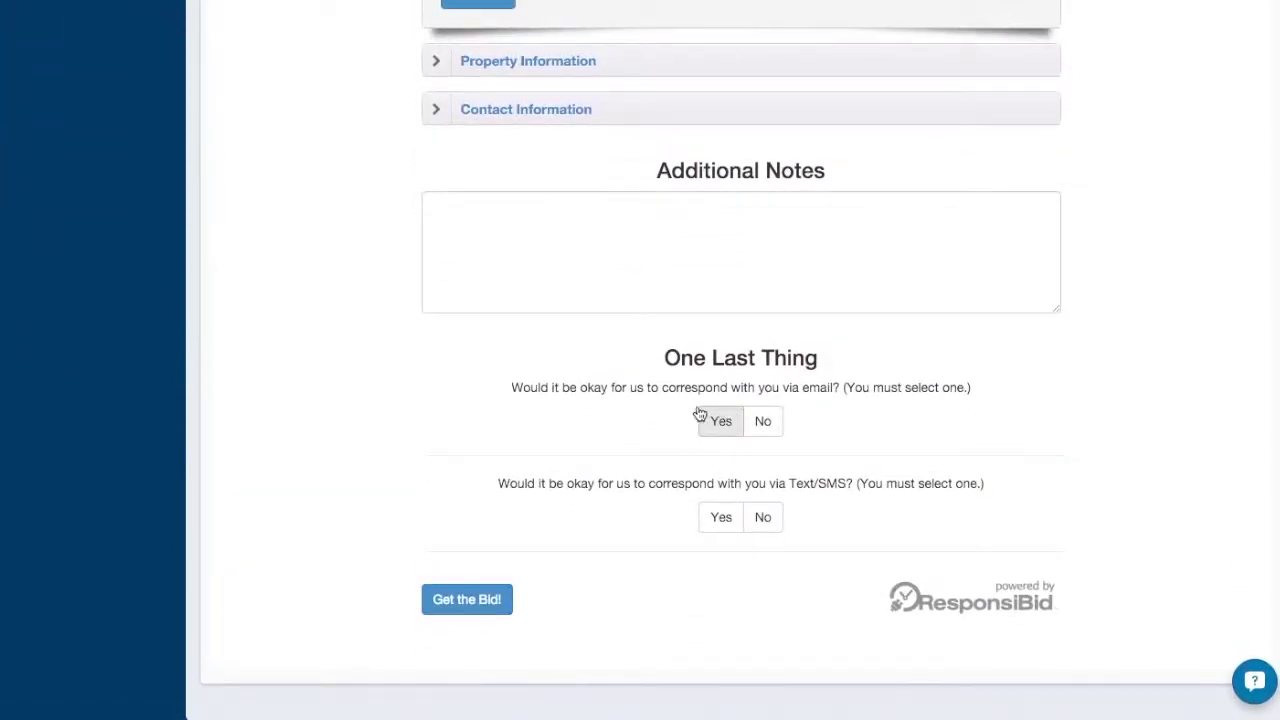
drag(502, 484, 986, 488)
click(851, 511)
click(716, 517)
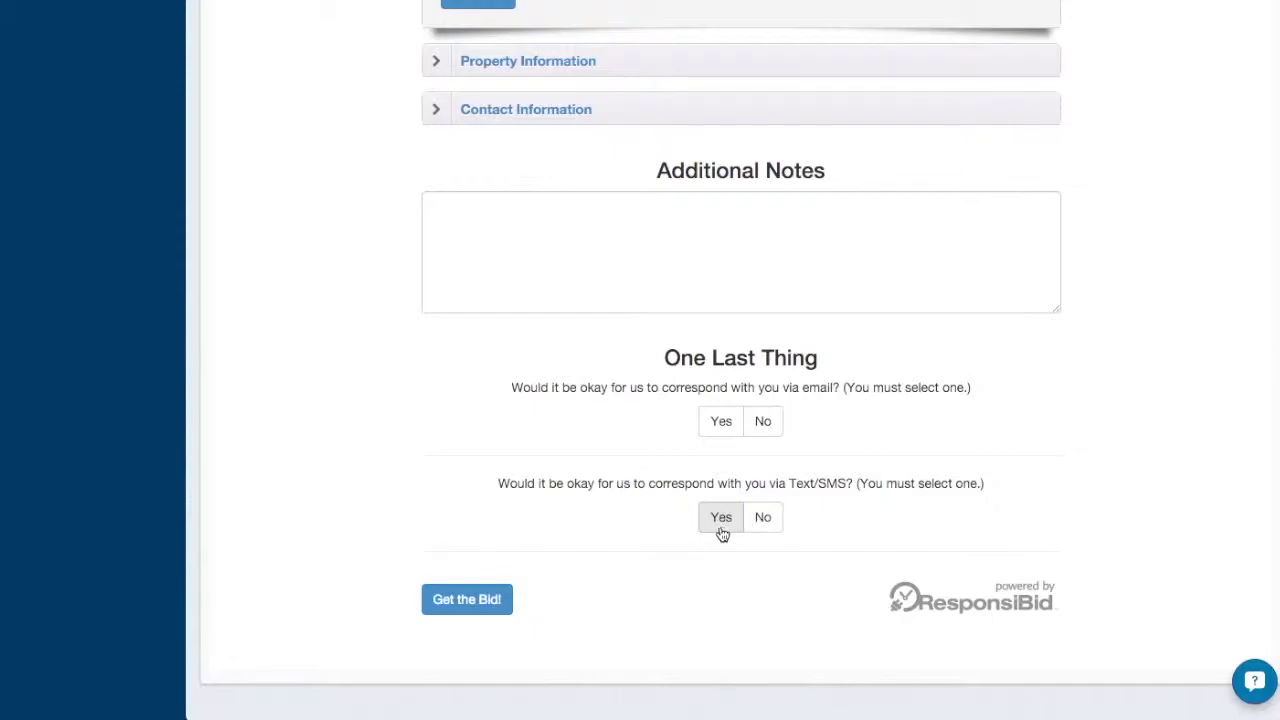
scroll(637, 440, up, 5)
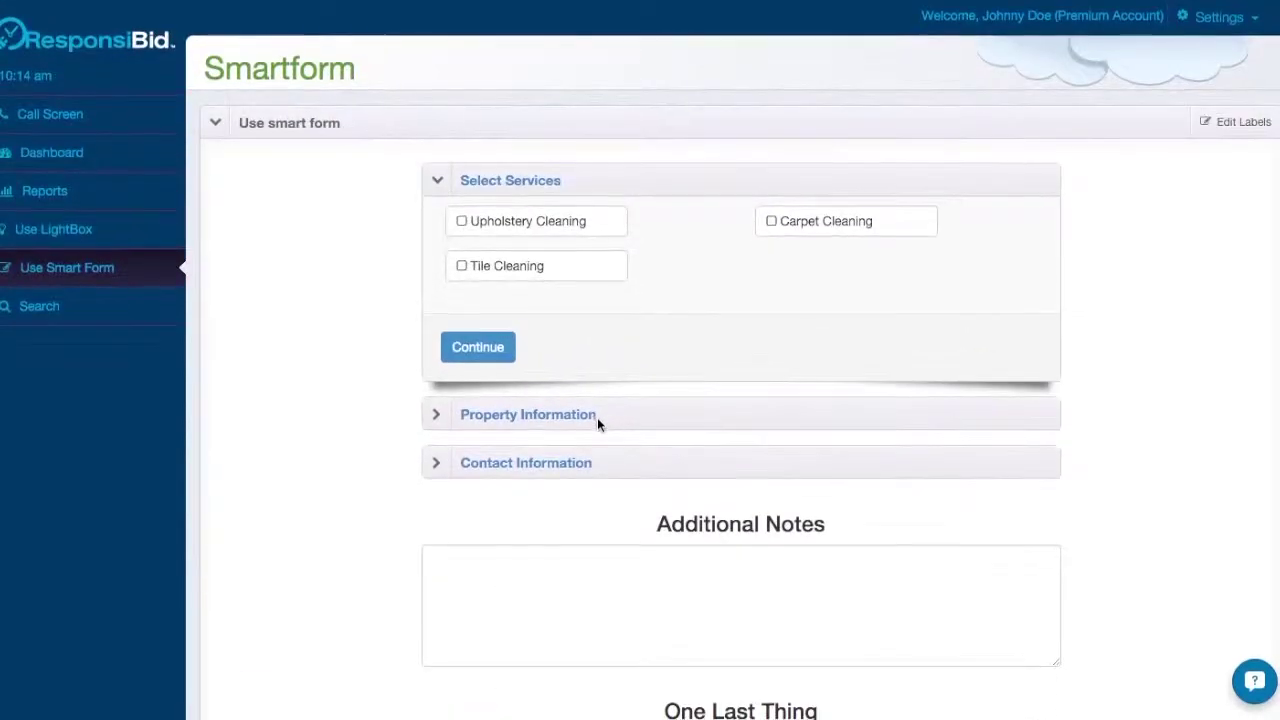
click(600, 415)
scroll(640, 400, down, 10)
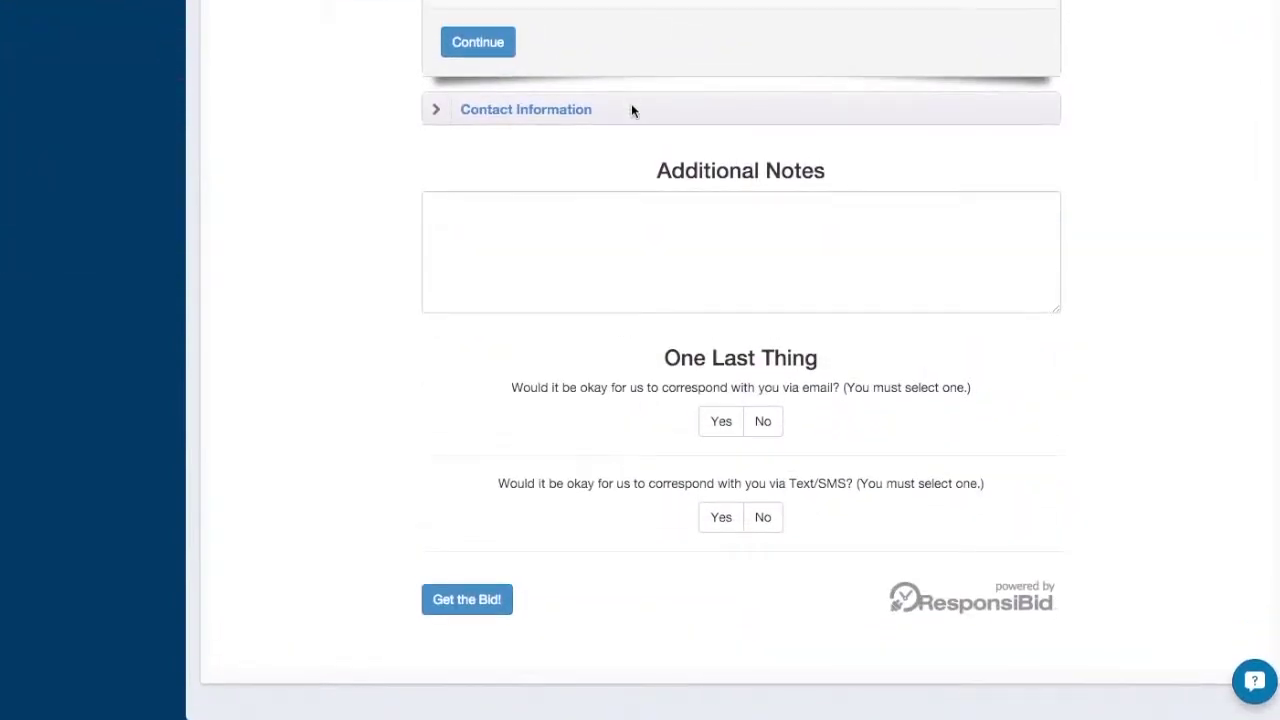
click(631, 108)
click(536, 239)
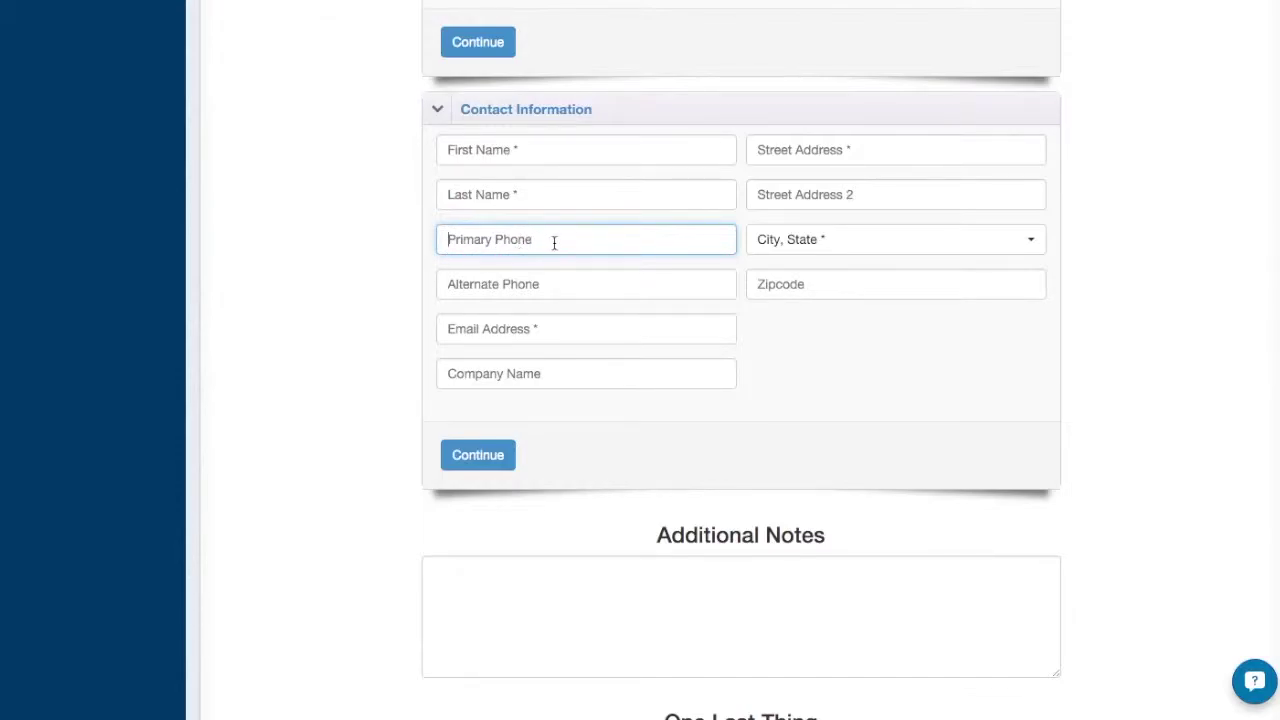
click(463, 284)
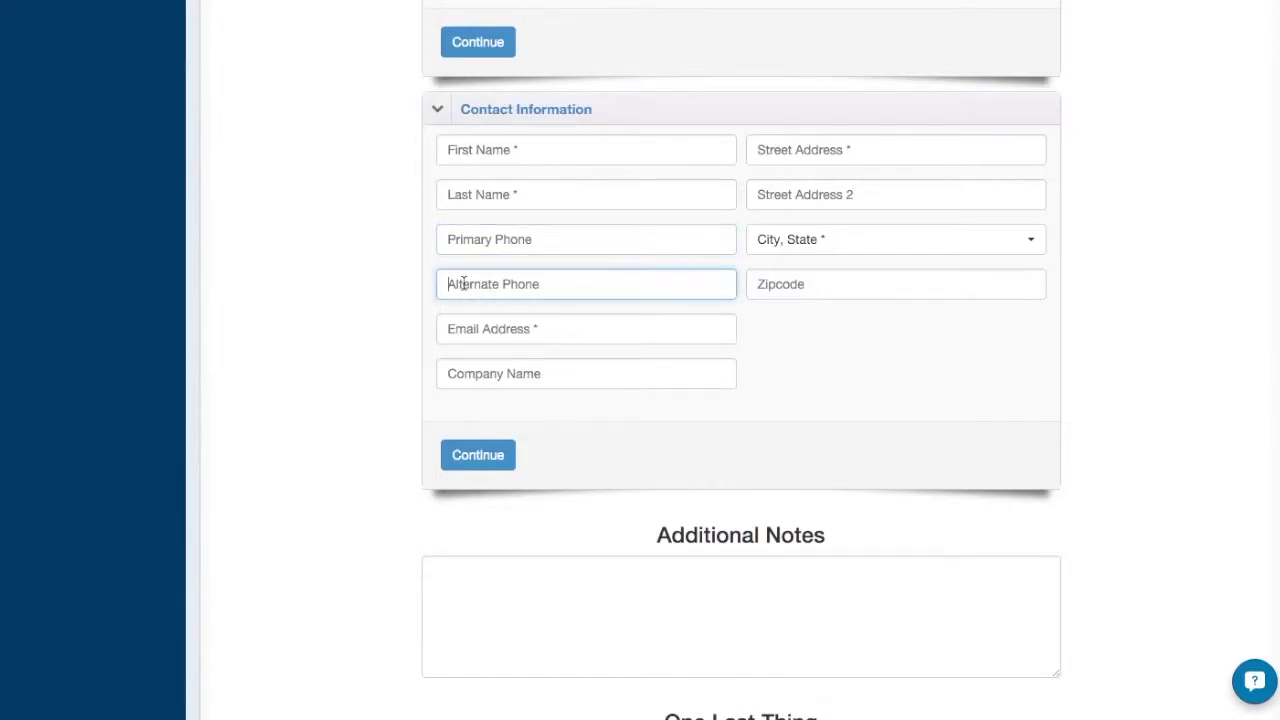
click(493, 238)
scroll(690, 265, up, 15)
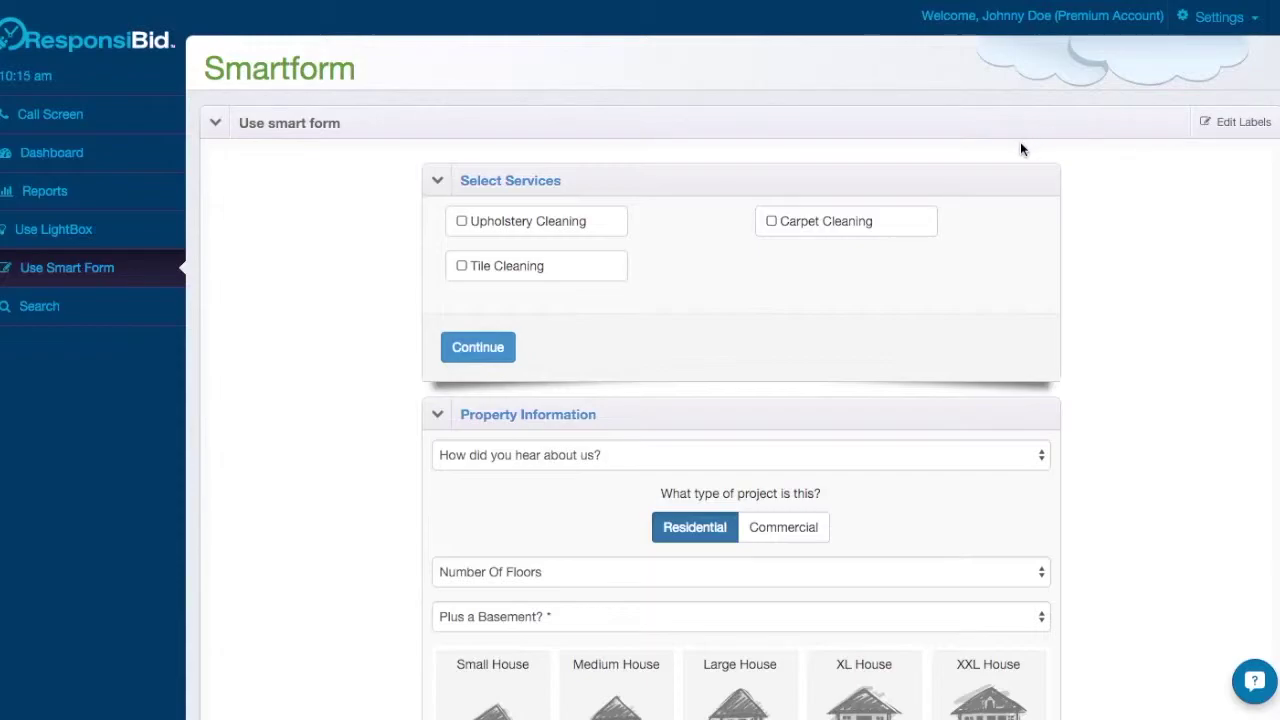
Open the Closed follow-up's Step 1 email in the Follow-up Builder.
click(1220, 30)
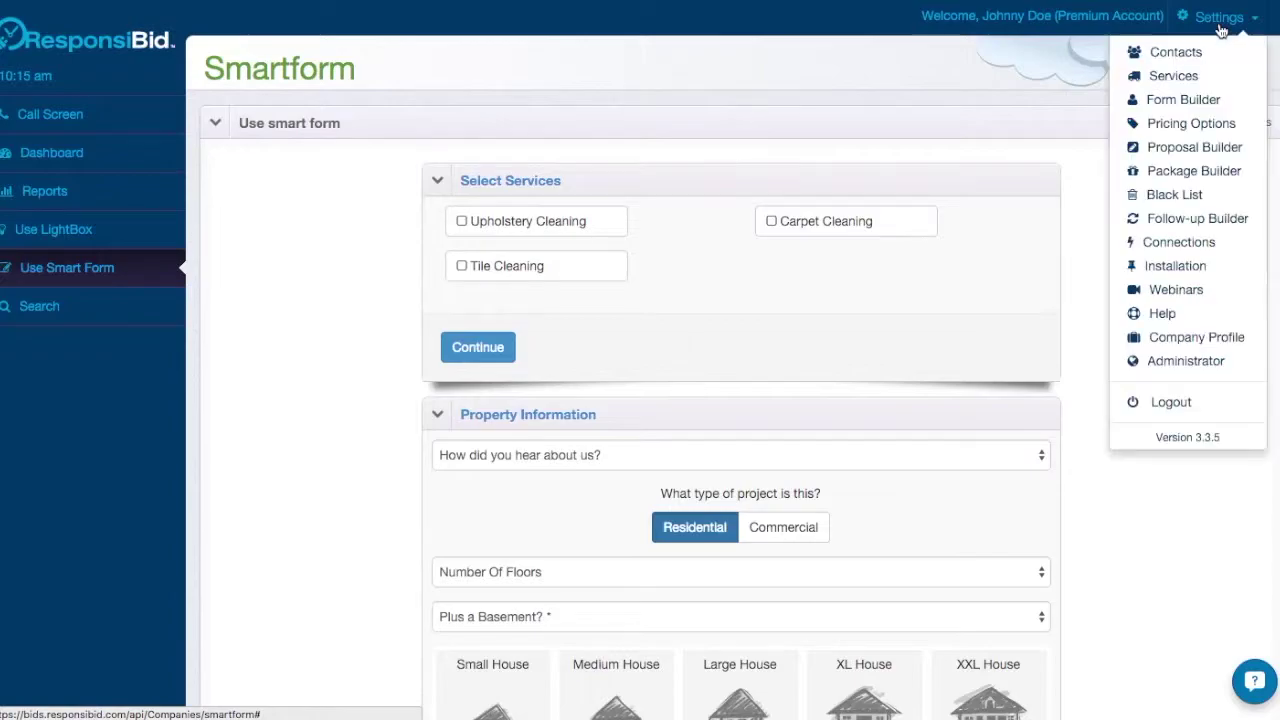
click(1188, 222)
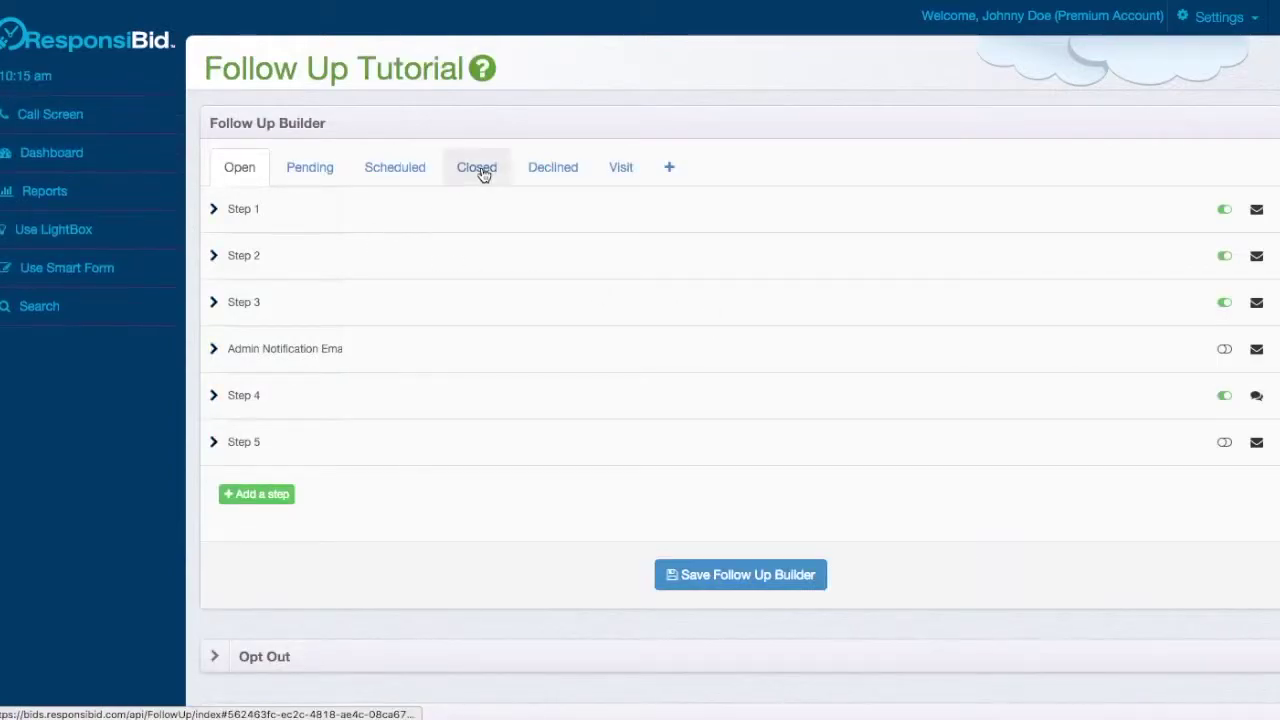
click(478, 172)
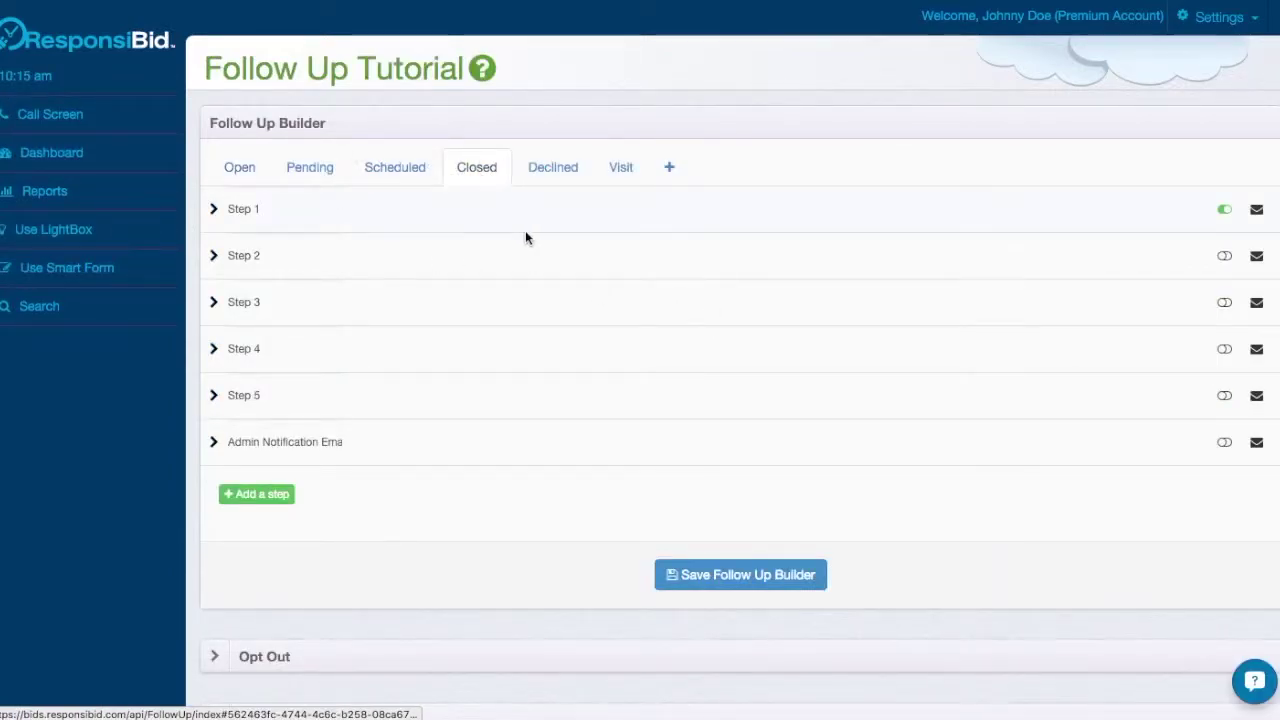
click(509, 204)
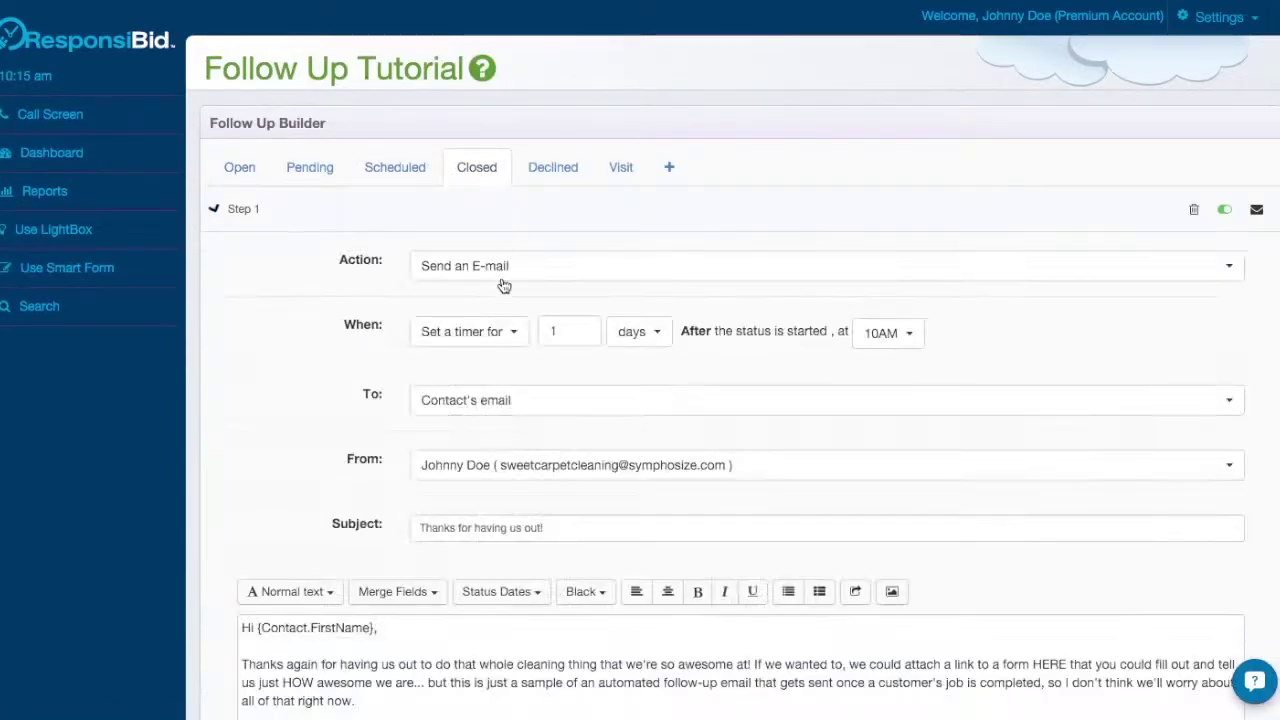
scroll(386, 636, down, 6)
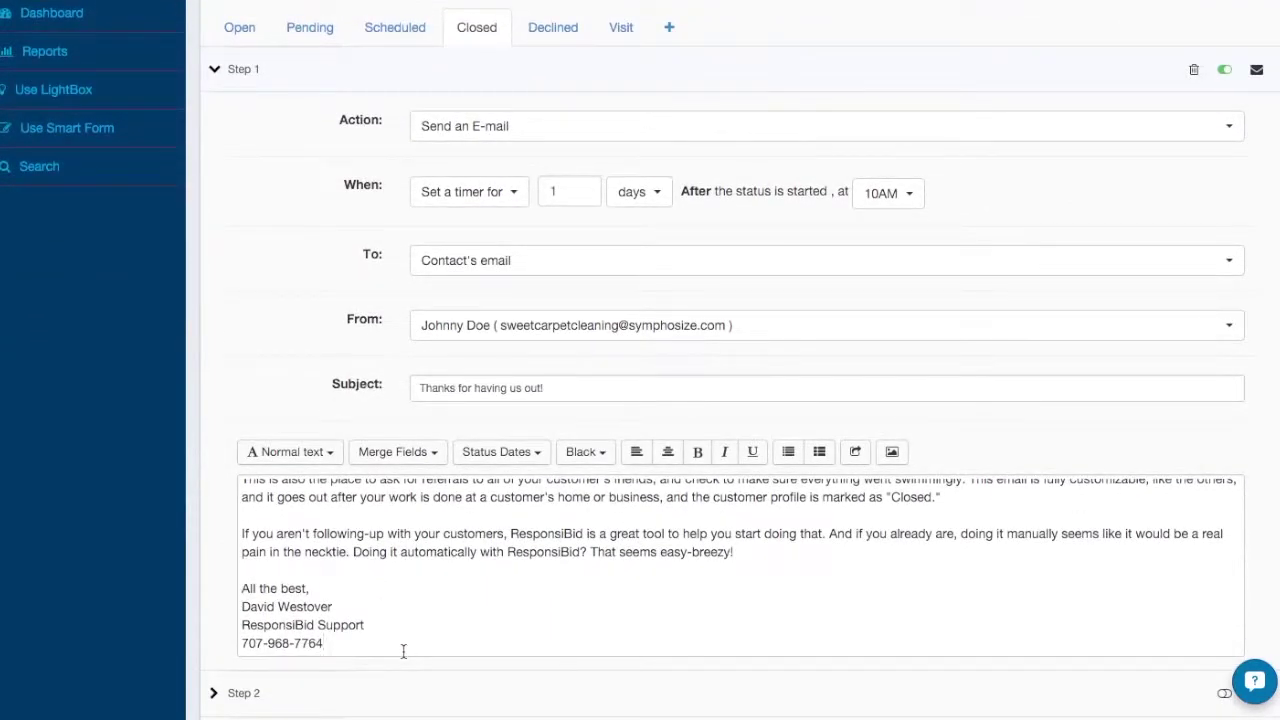
Add 'PS. If you'd like to receive text message correspondence from us, click here to let us know!'.
click(403, 651)
key(Return)
key(Return)
key(Return)
text(PS.)
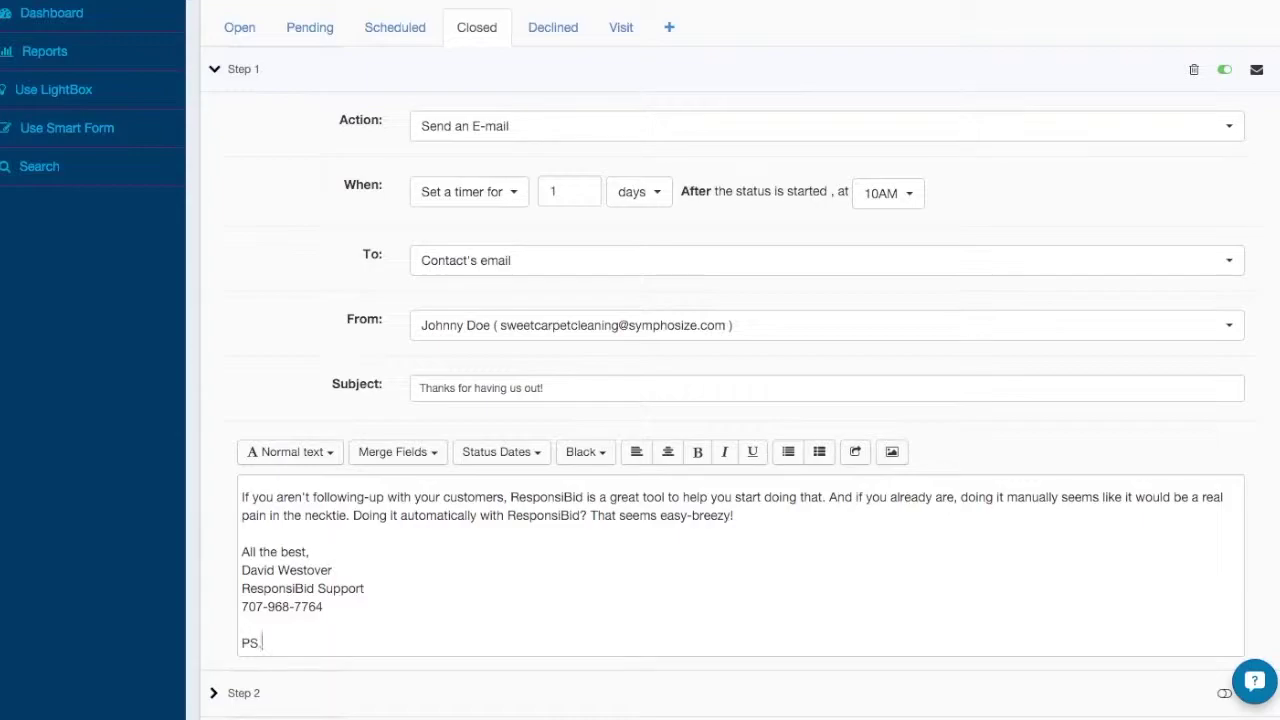
text( If you'd like to recieve text message corre)
right_click(372, 643)
click(395, 652)
text(spondence from us, click here to let us know!)
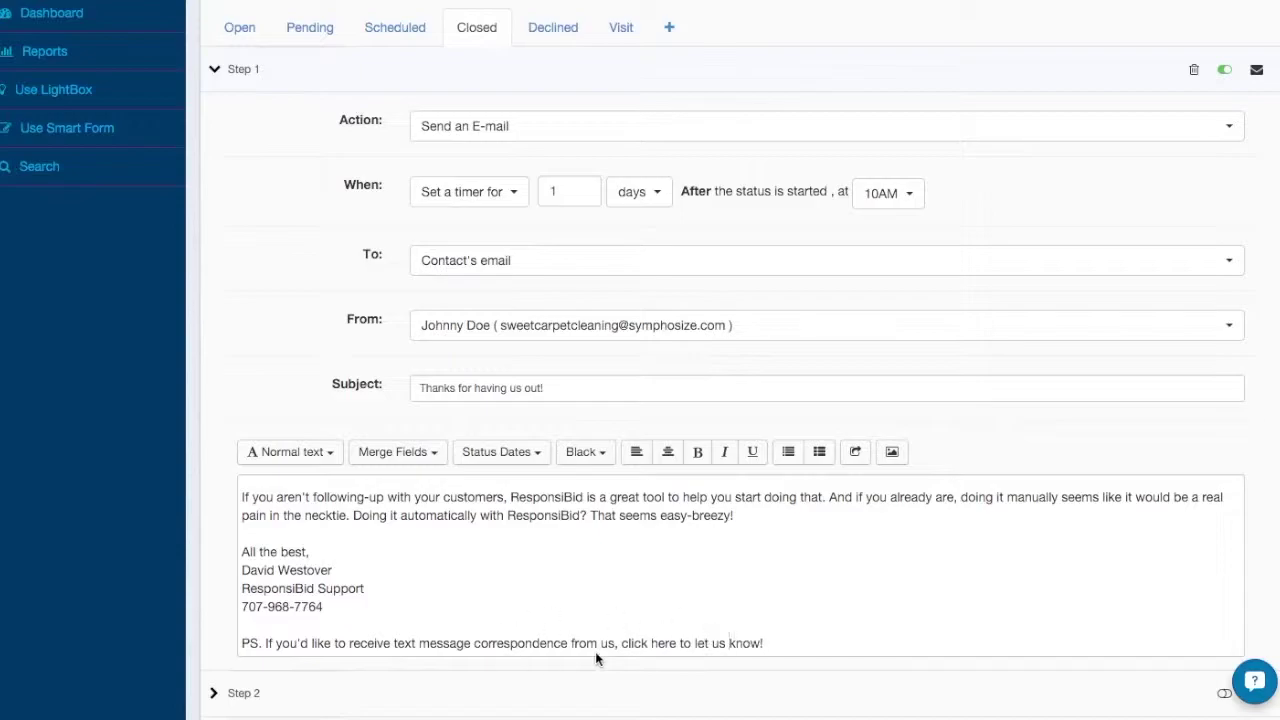
Remove the '!' from the SMS opt-in Link Text so it reads 'Click here', and save.
scroll(597, 657, down, 6)
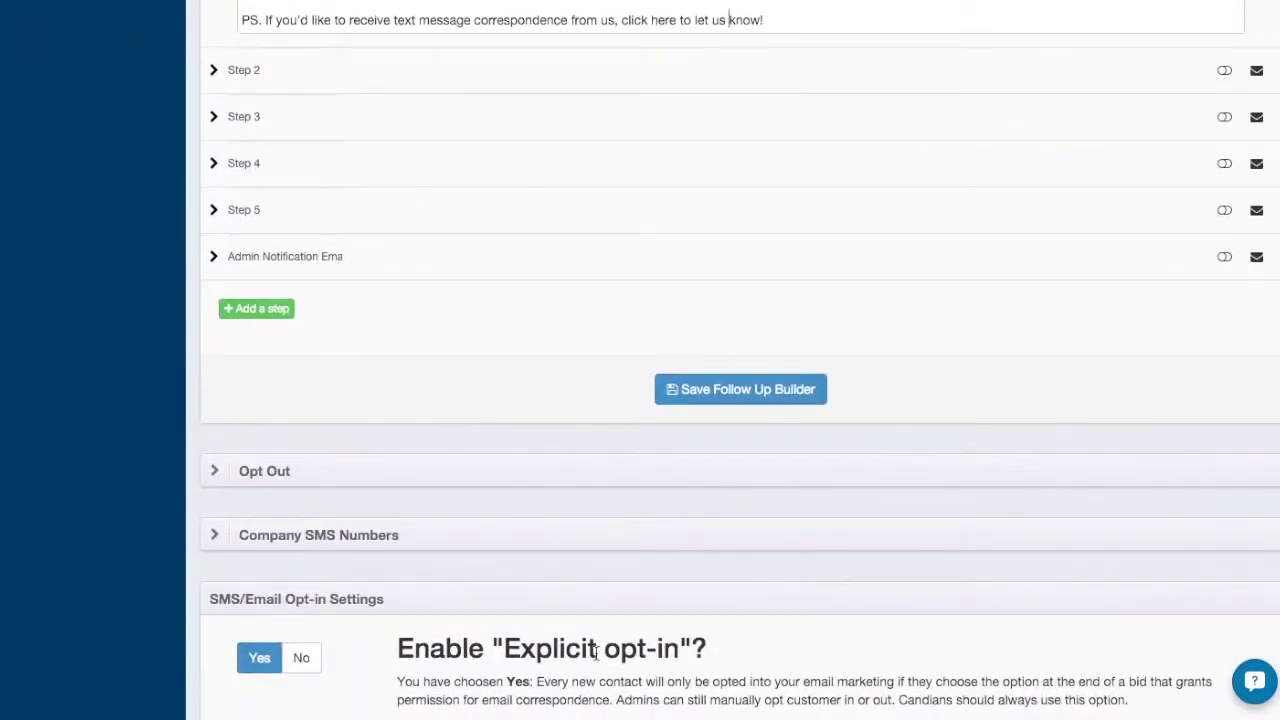
click(605, 546)
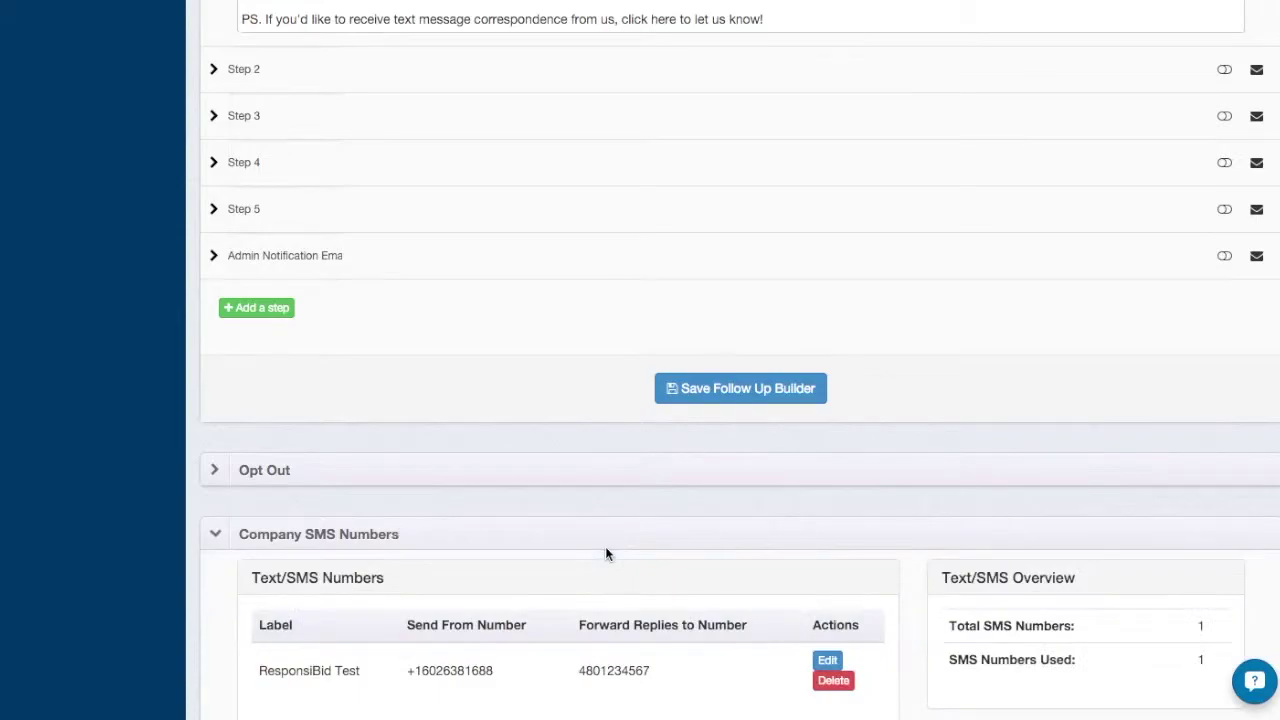
scroll(605, 546, down, 3)
scroll(605, 546, down, 1)
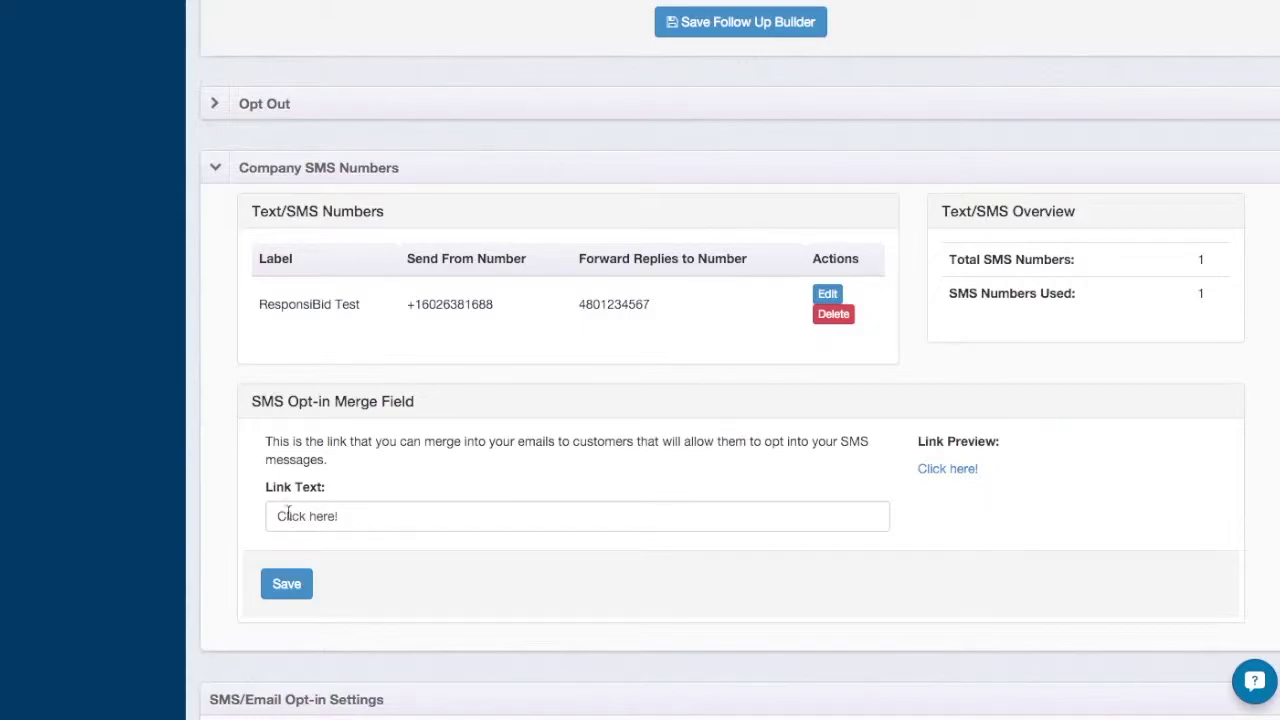
click(369, 516)
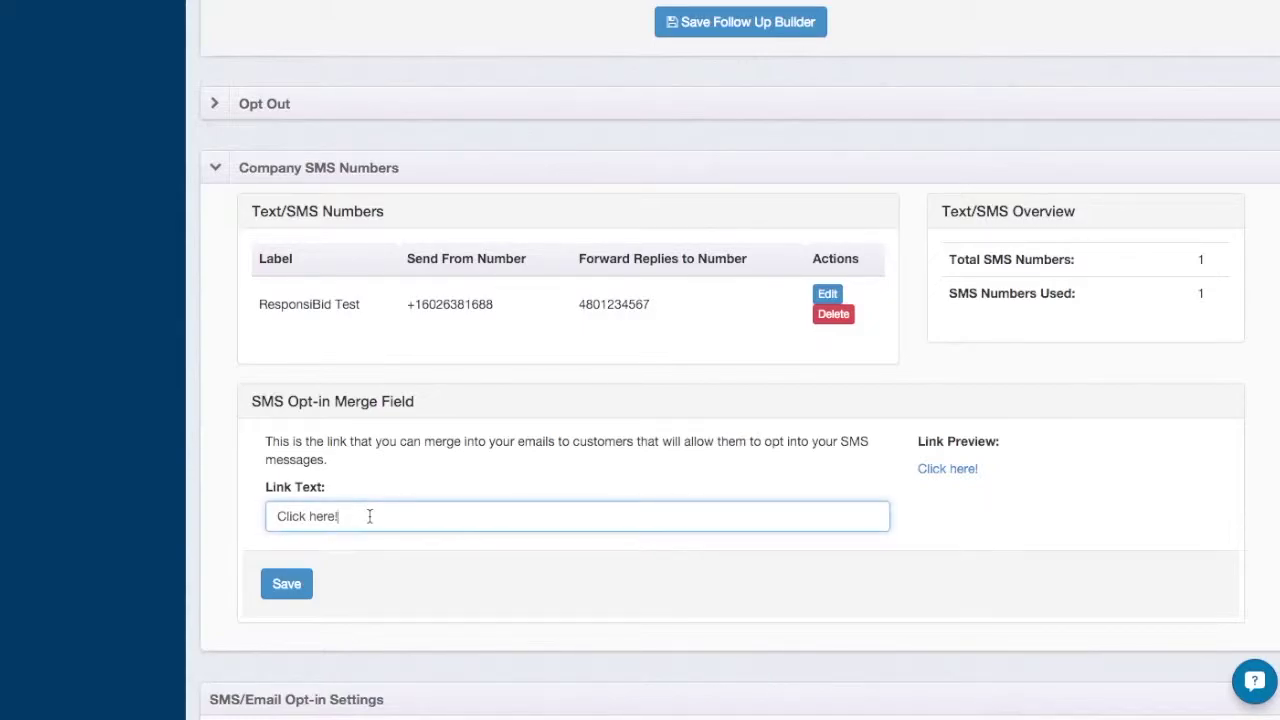
key(BackSpace)
click(452, 494)
click(280, 590)
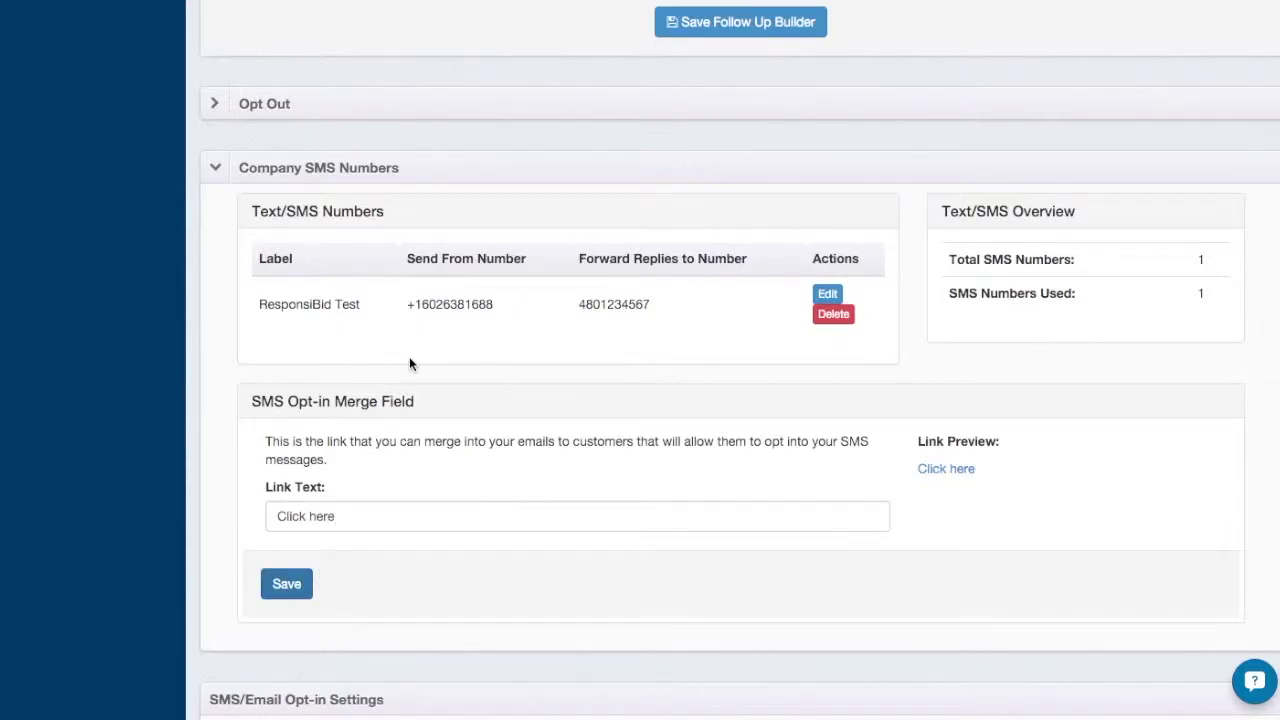
scroll(458, 333, up, 6)
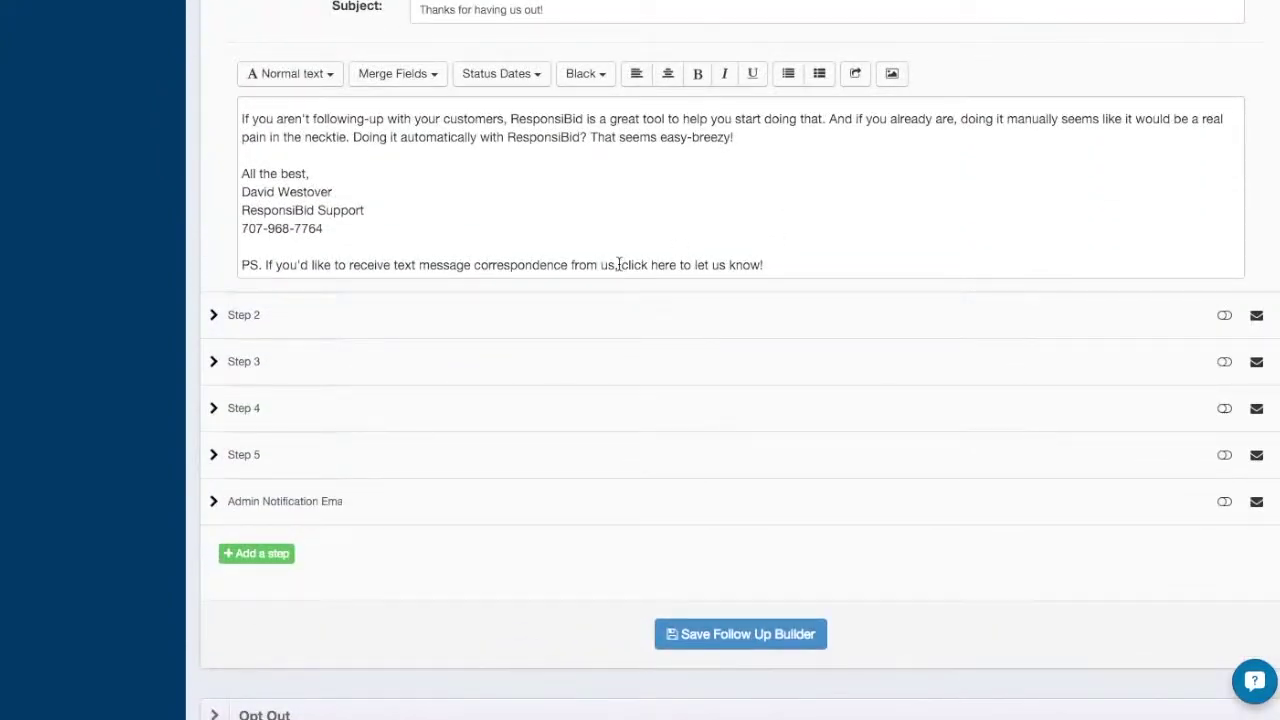
Replace 'click here' in the PS with the SMS Opt-In Link merge field and save the follow-ups.
drag(621, 265, 677, 265)
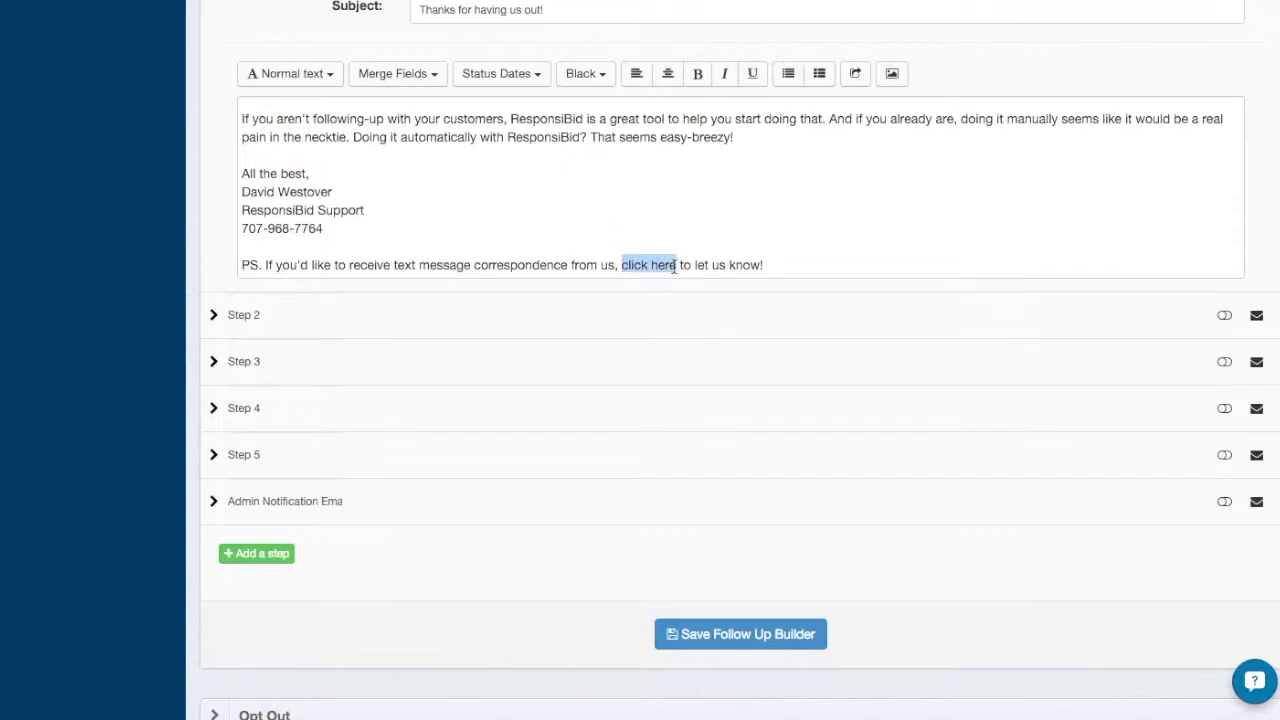
click(444, 76)
click(443, 438)
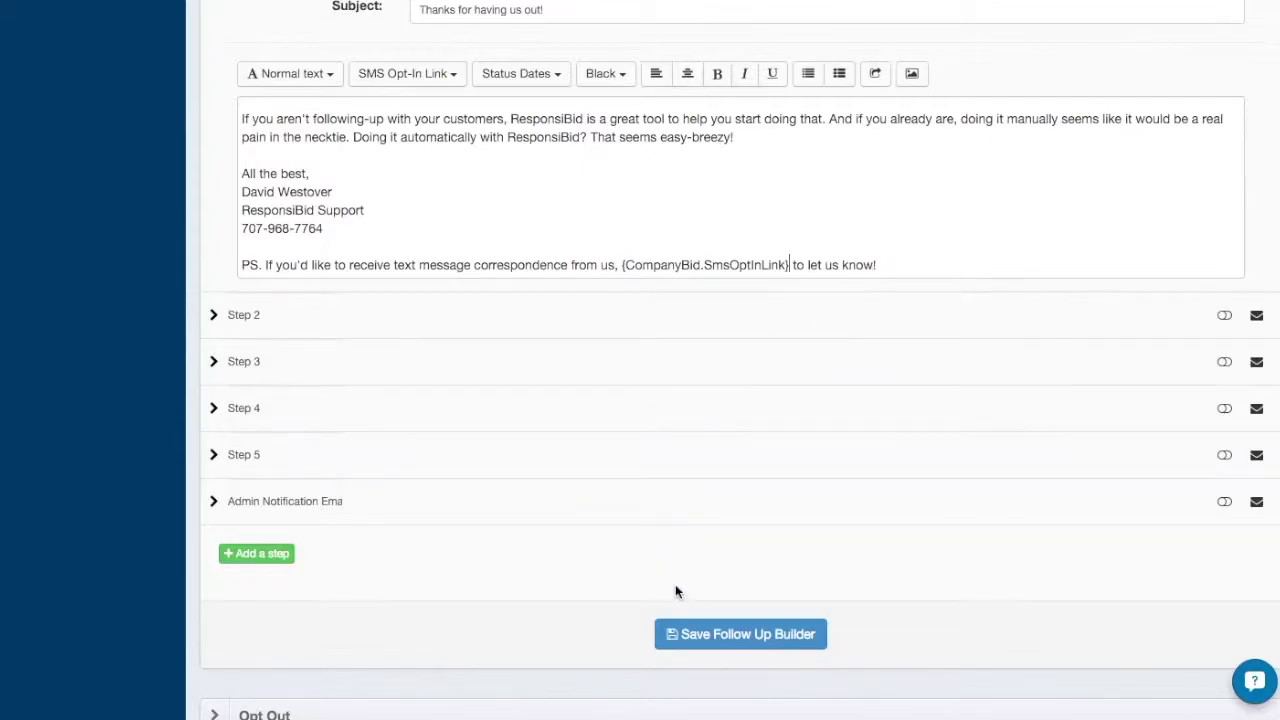
click(728, 638)
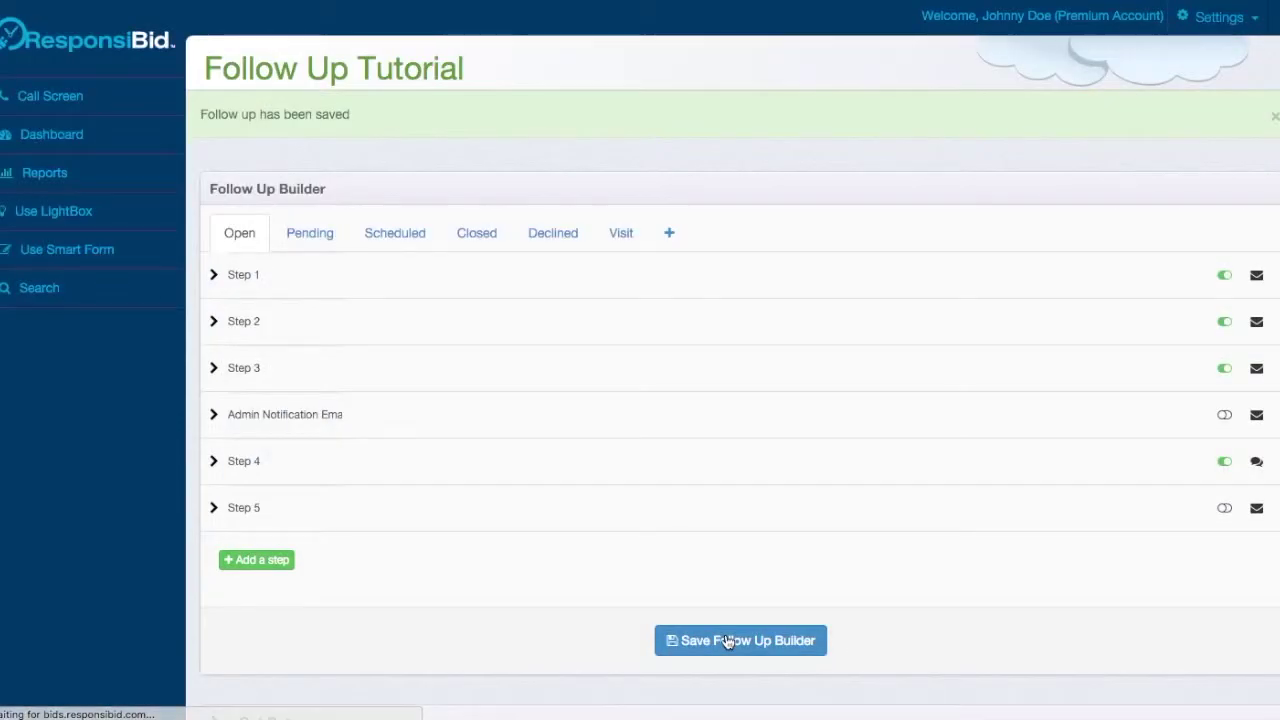
Change the opt-in Link Text to lowercase 'click here' and save it.
scroll(575, 528, down, 4)
scroll(575, 533, down, 2)
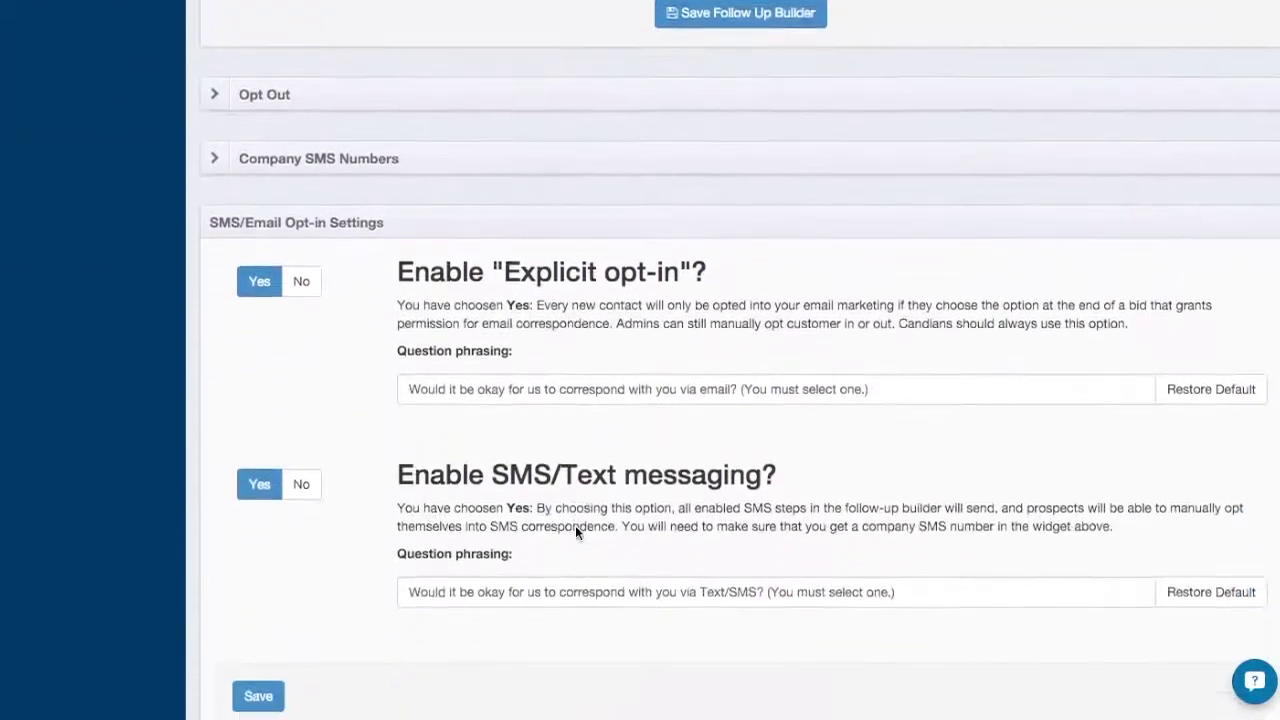
click(591, 189)
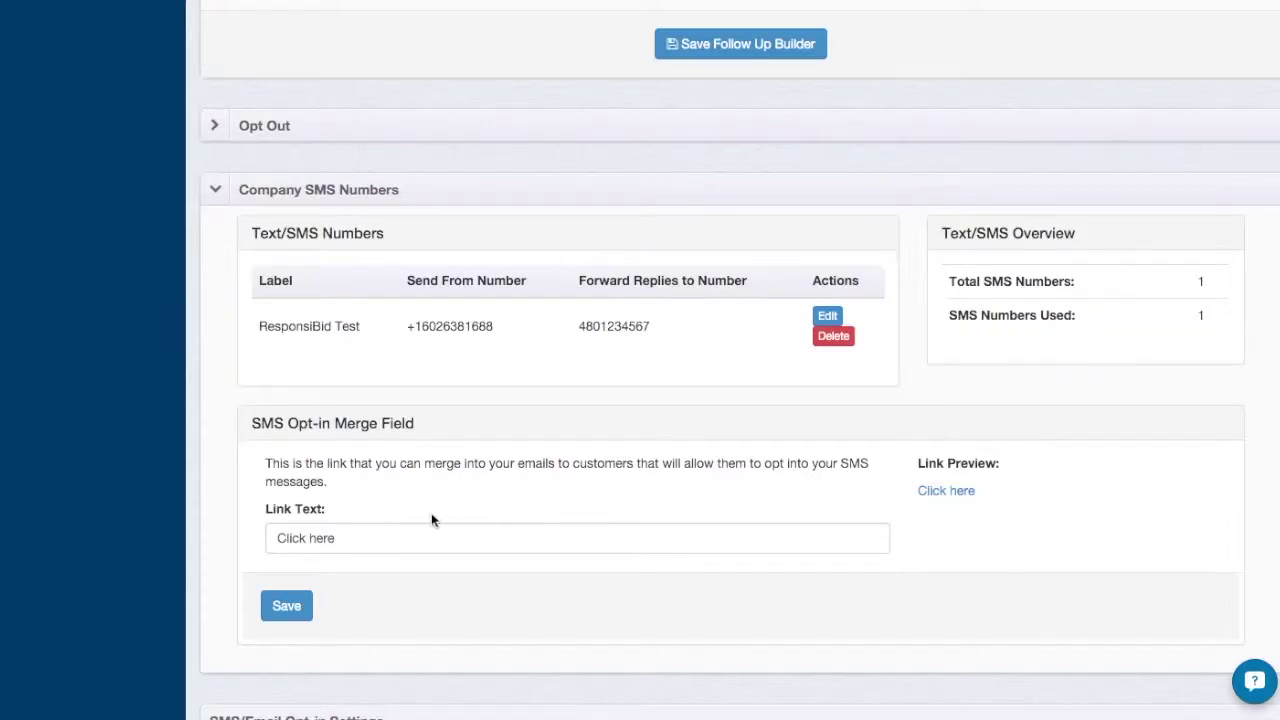
click(285, 540)
key(BackSpace)
text(c)
click(292, 607)
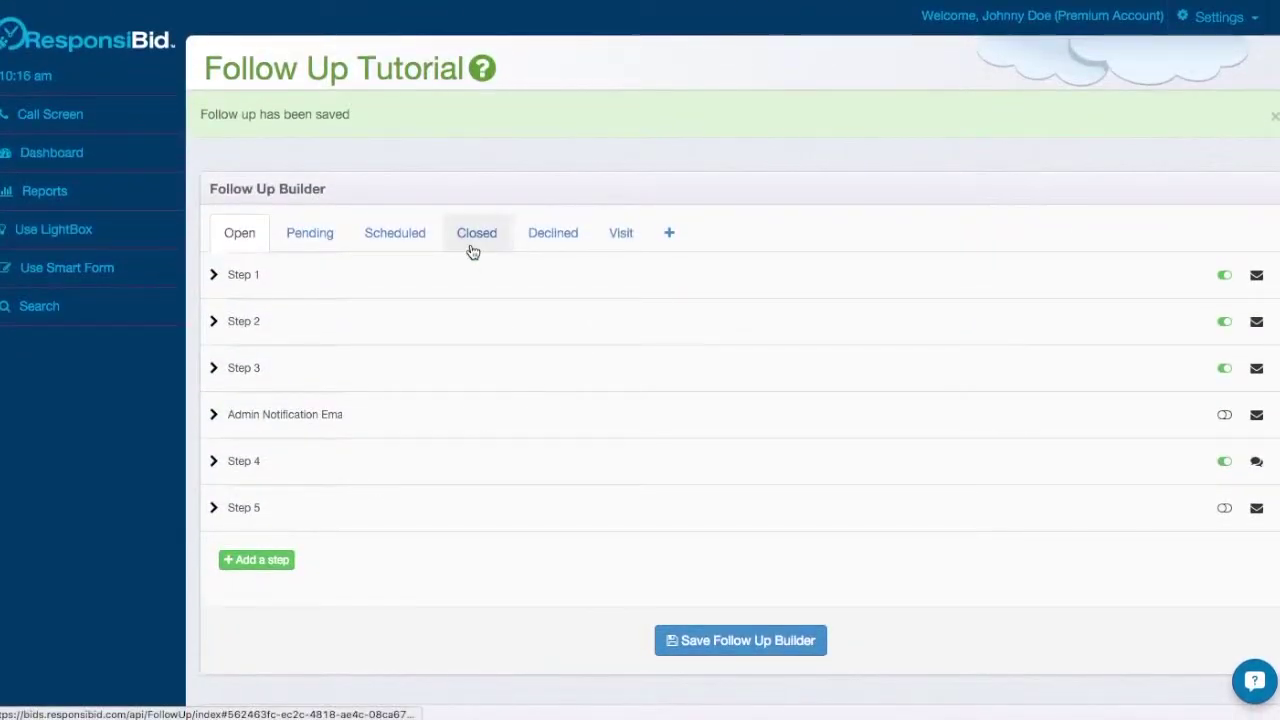
Reopen the Closed Step 1 email and check its PS contains {CompanyBid.SmsOptInLink}.
click(470, 233)
click(469, 283)
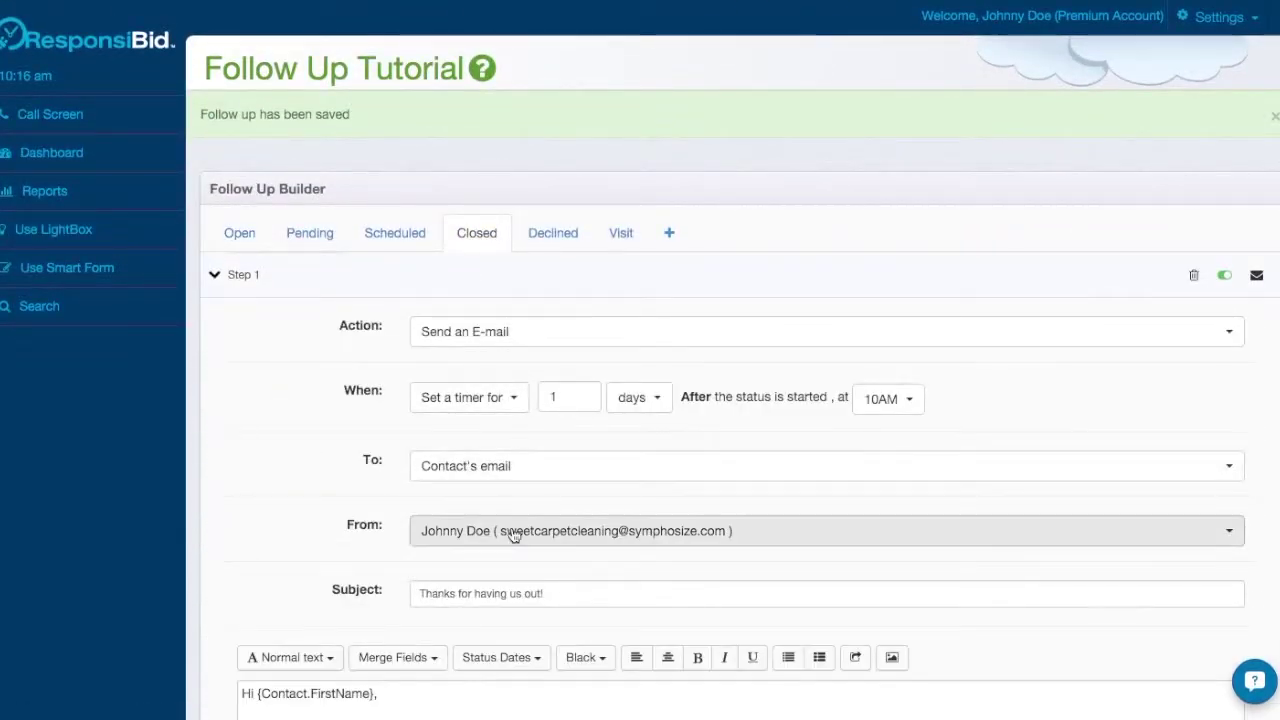
scroll(511, 495, down, 3)
scroll(389, 634, down, 5)
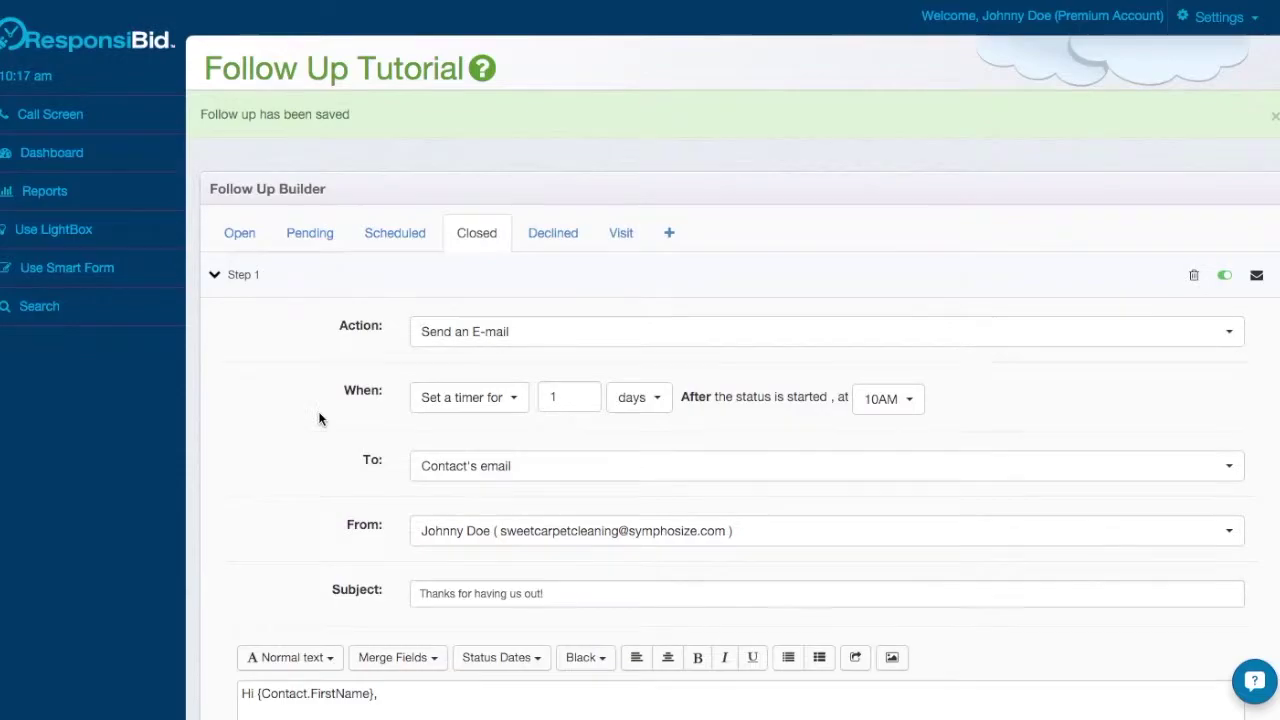
scroll(320, 417, down, 10)
scroll(318, 567, down, 5)
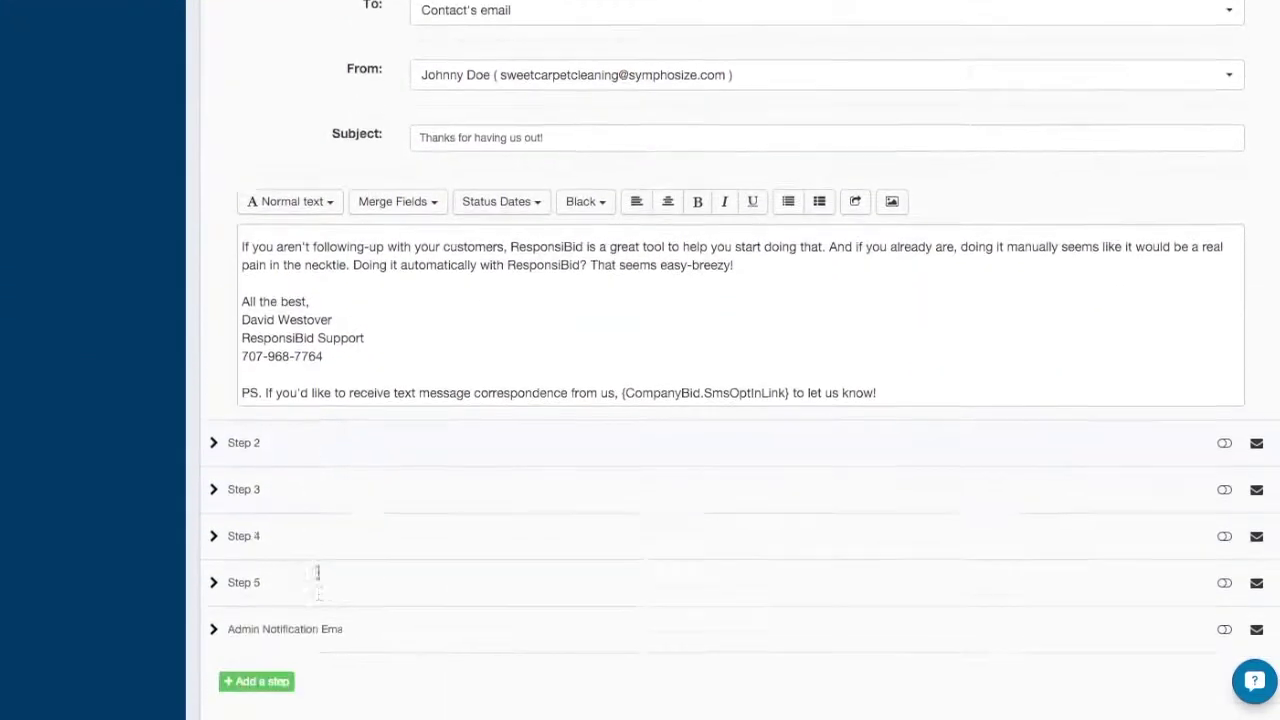